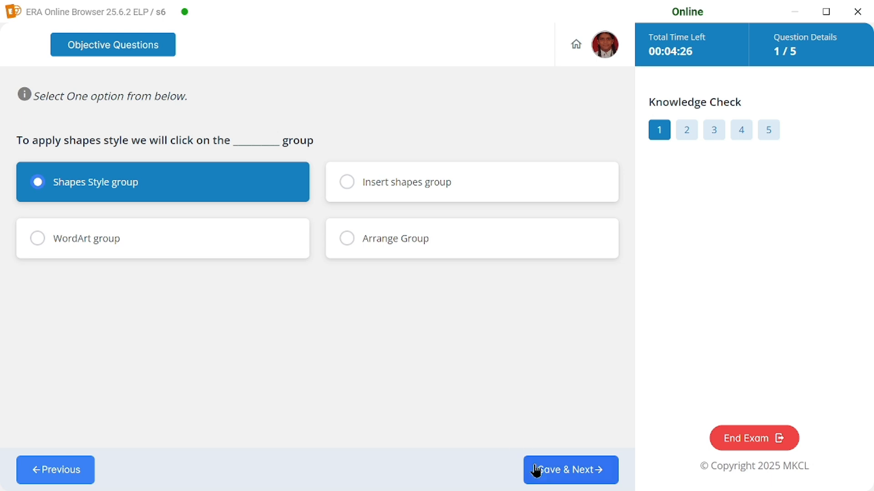
- Save the first Knowledge Check answer and answer question 2 with Insert Tab > Illustrations > Pictures > Select Picture > Click Insert
left_click(542, 473)
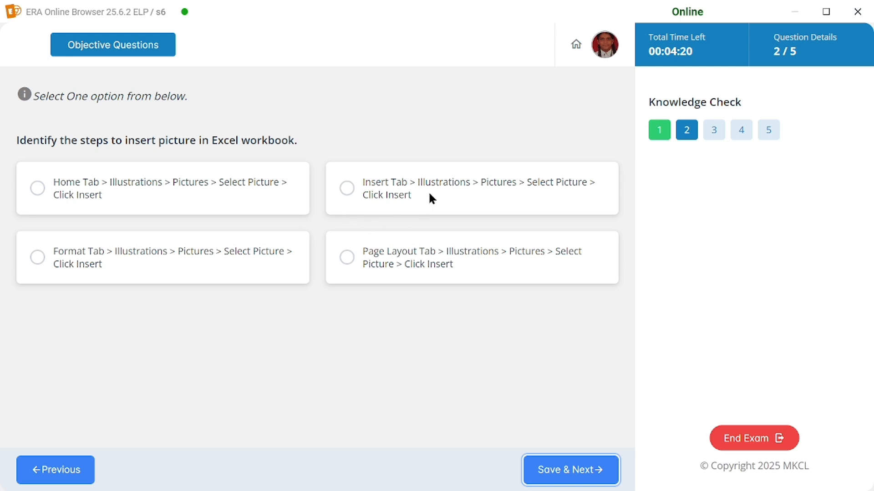
left_click(441, 198)
left_click(552, 464)
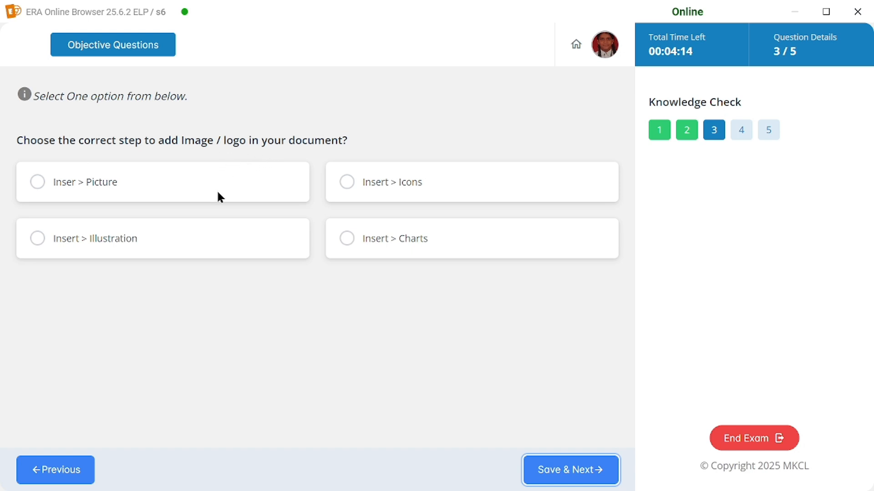
- Answer the image/logo question with "Inser > Picture" and the Insert Sheet Rows question with "Home > Cells", saving both
left_click(221, 177)
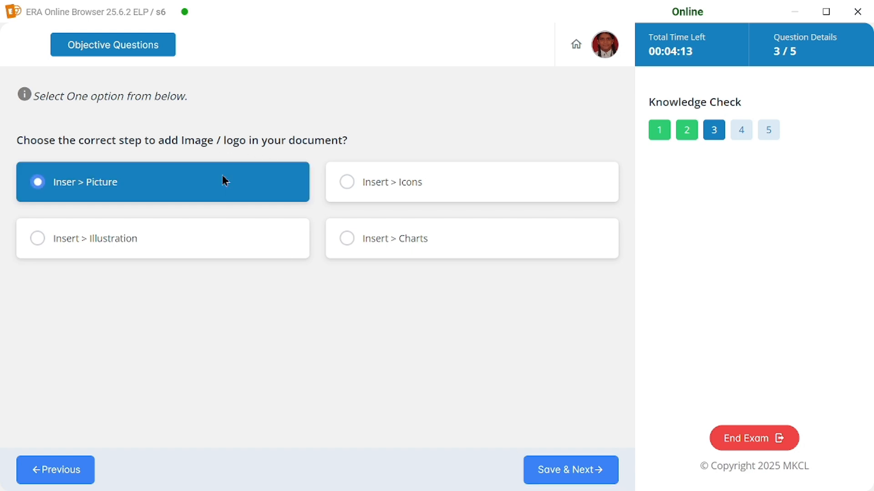
left_click(532, 468)
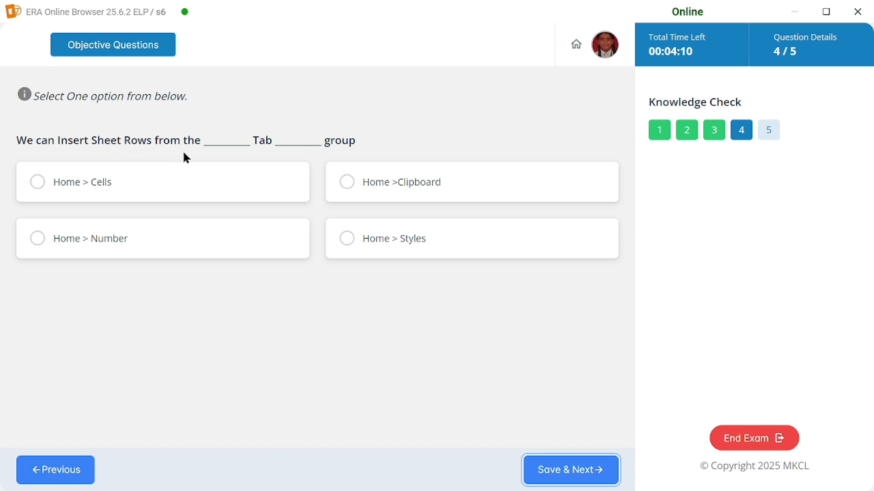
left_click(212, 192)
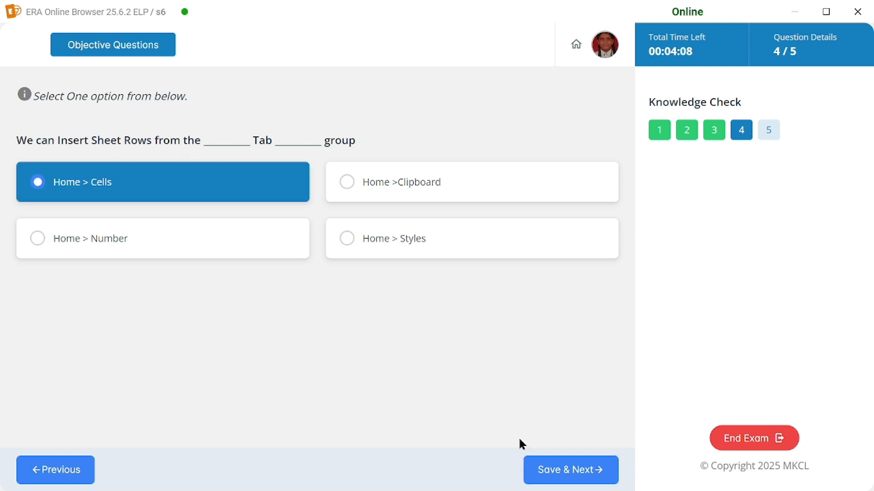
left_click(579, 475)
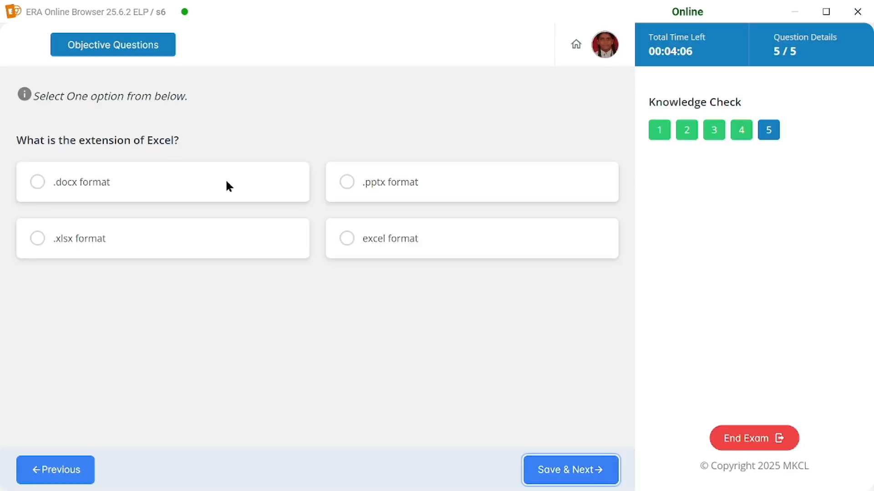
- Answer the Excel extension question with ".xlsx format" and end the Knowledge Check exam
left_click(228, 249)
left_click(581, 470)
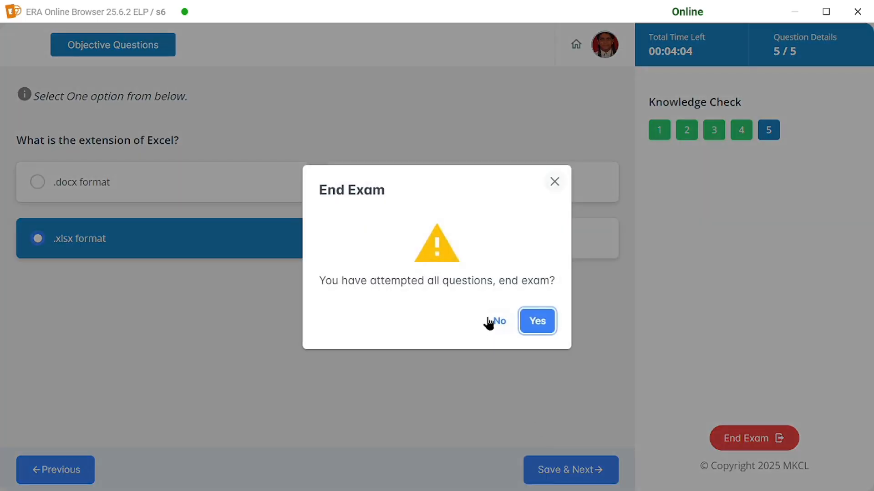
left_click(536, 321)
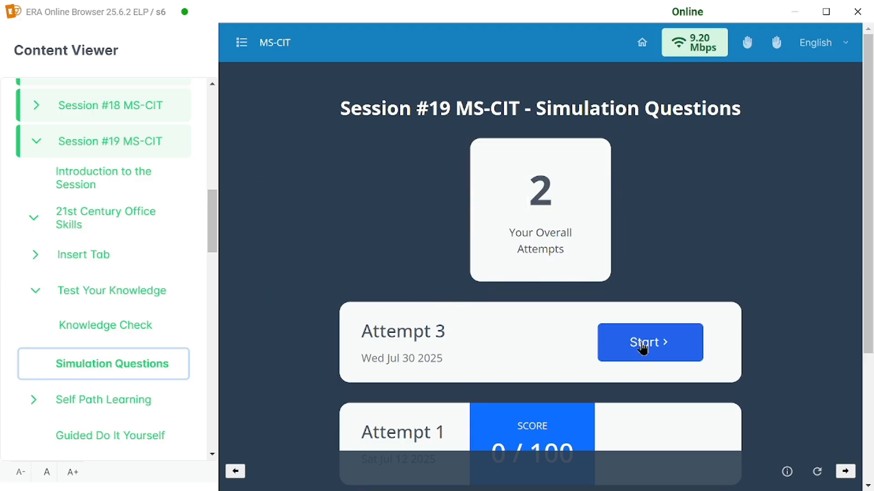
- Start Attempt 3 of the Simulation Questions and complete its first task by inserting the first Communication icon at cell D5
left_click(643, 348)
left_click(38, 179)
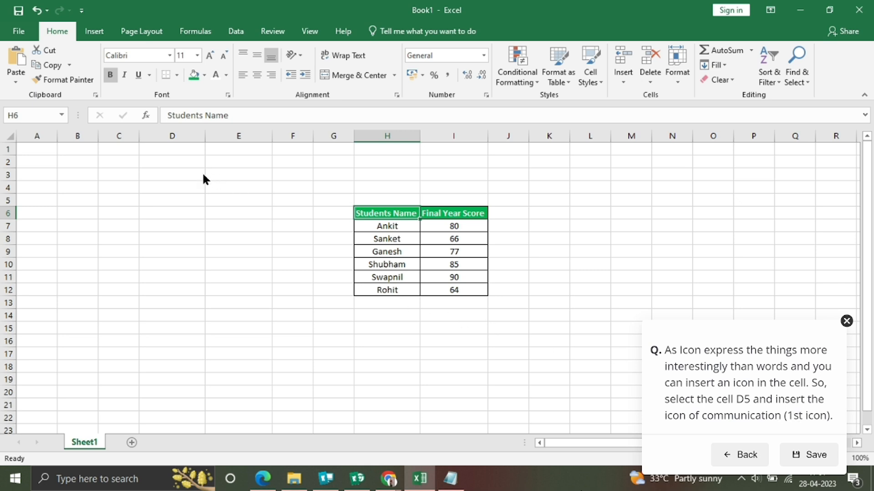
left_click(181, 200)
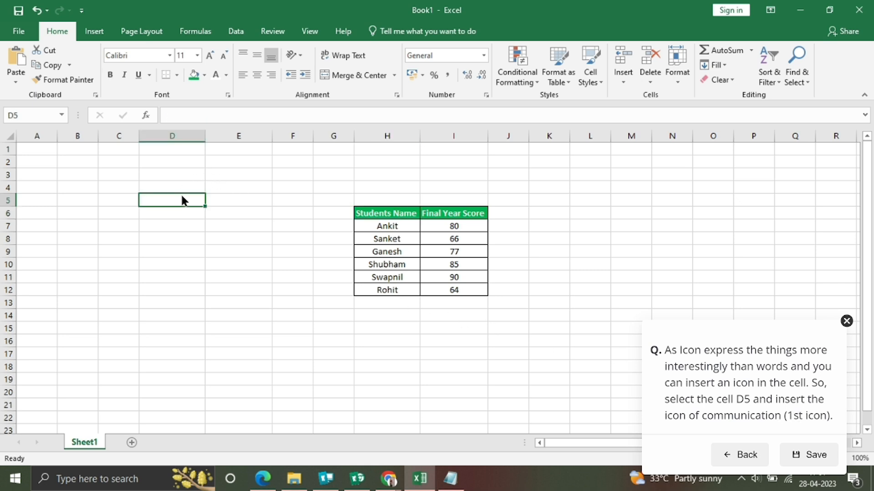
left_click(94, 30)
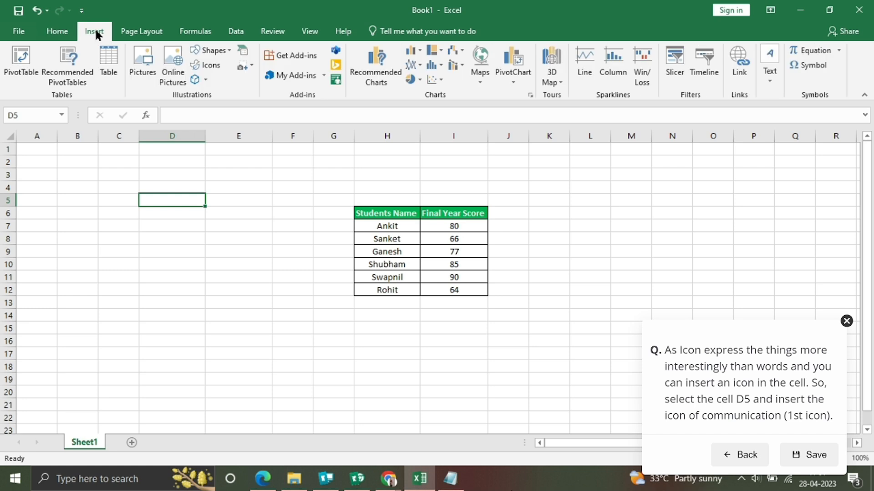
left_click(211, 66)
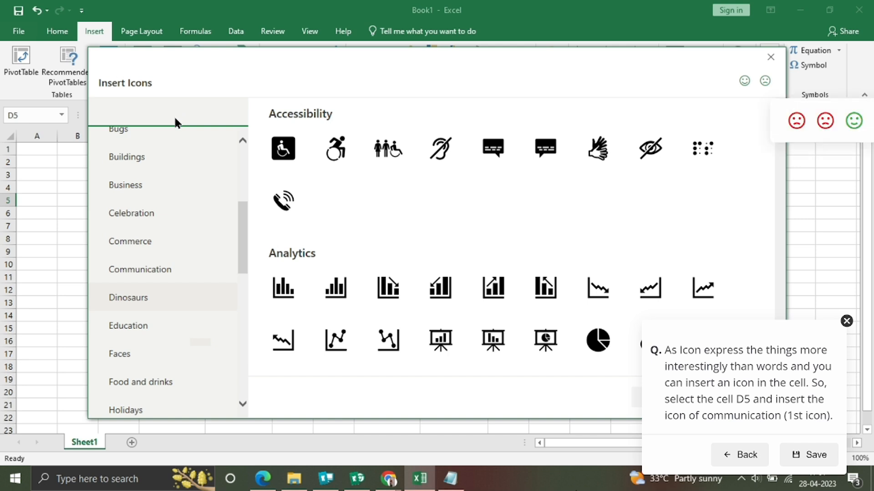
left_click(166, 269)
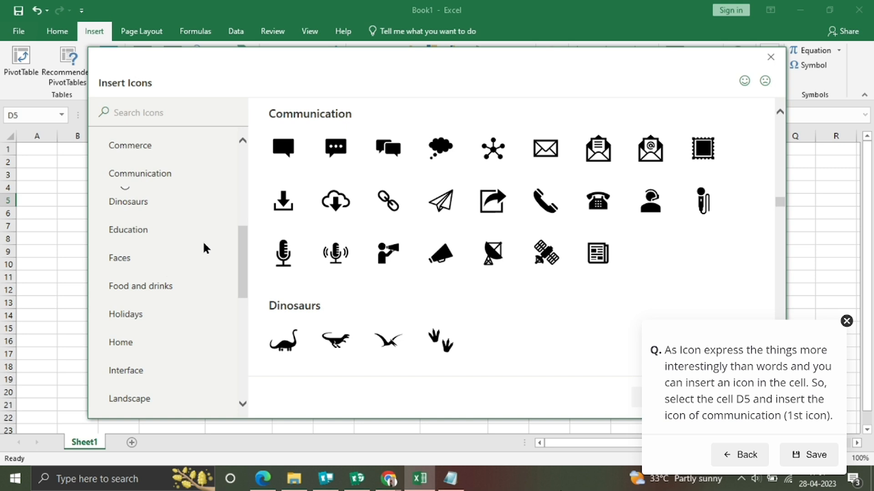
left_click(291, 152)
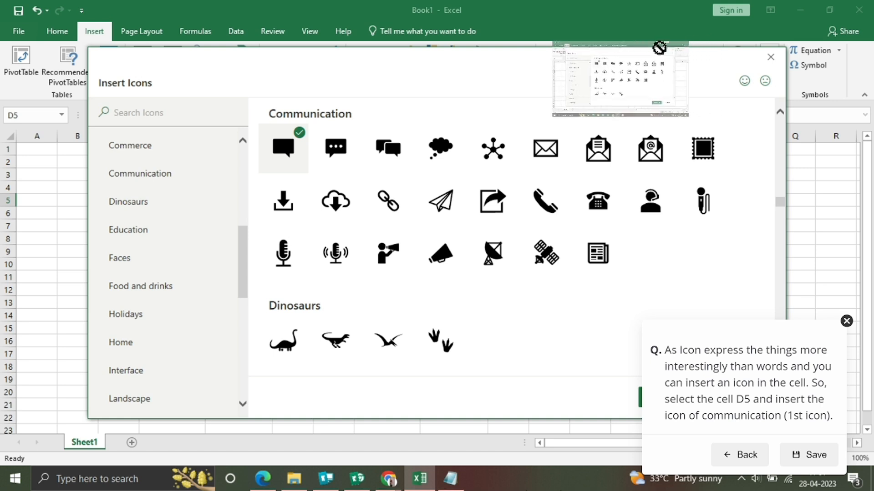
left_click(639, 396)
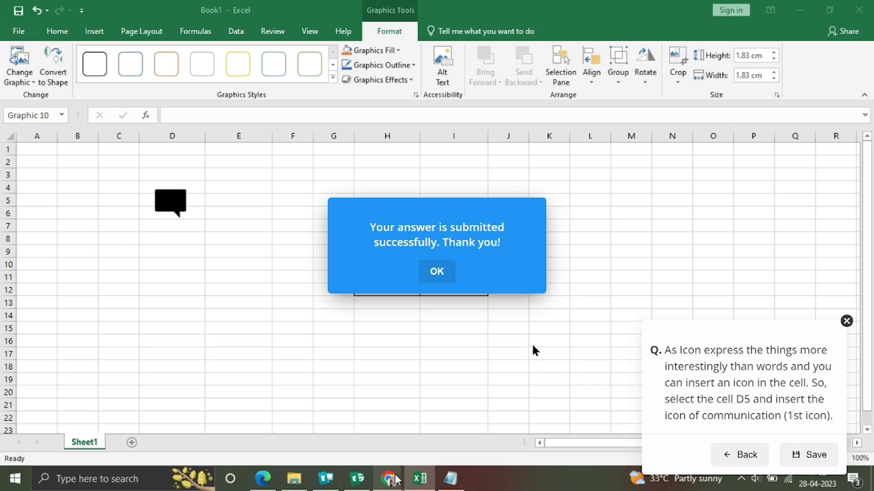
left_click(446, 274)
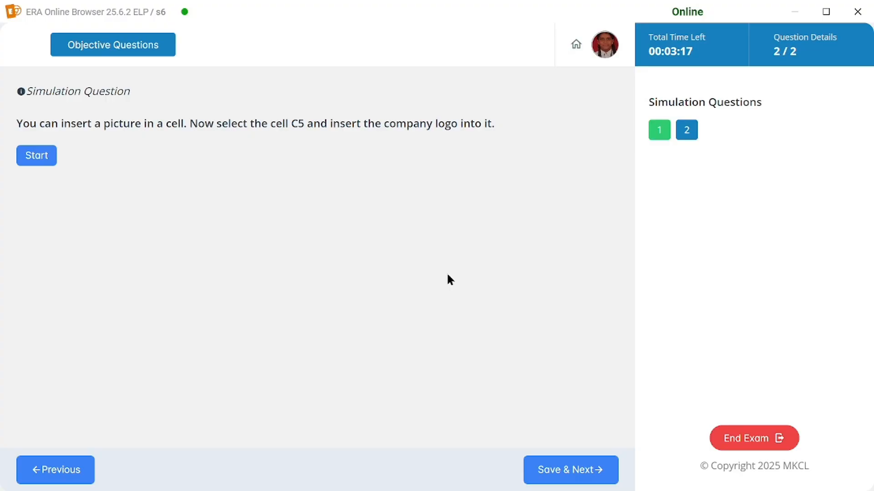
- Start the second simulation question and insert the company logo picture img_20230428 at cell C5
left_click(55, 159)
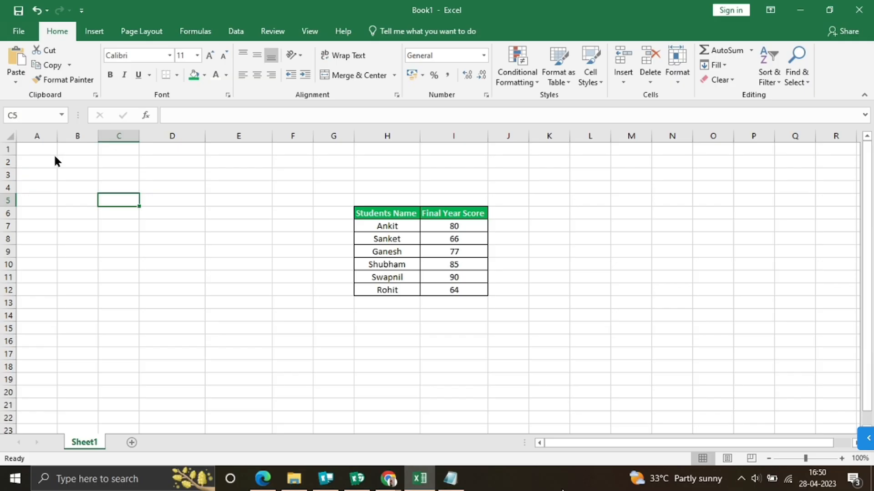
left_click(867, 438)
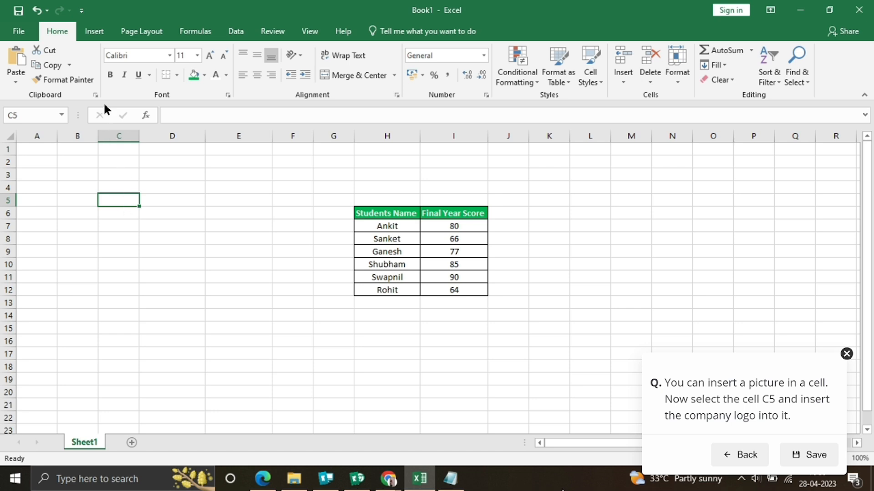
left_click(98, 31)
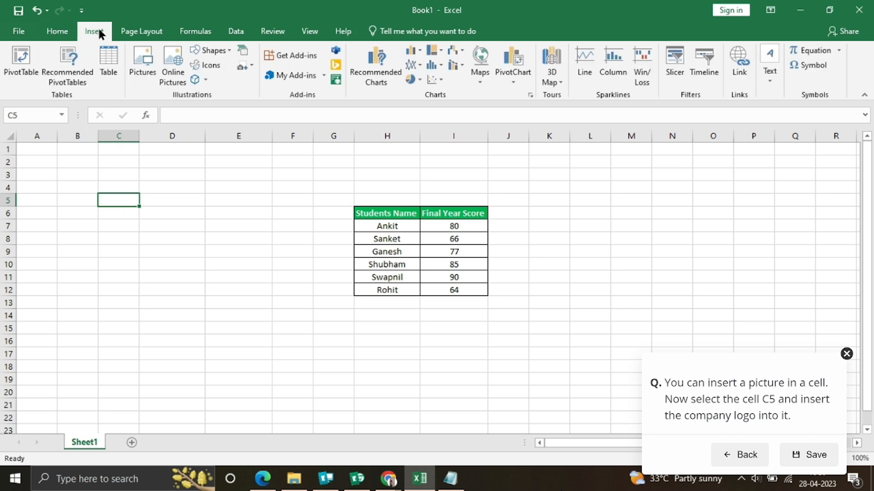
left_click(150, 72)
left_click(233, 114)
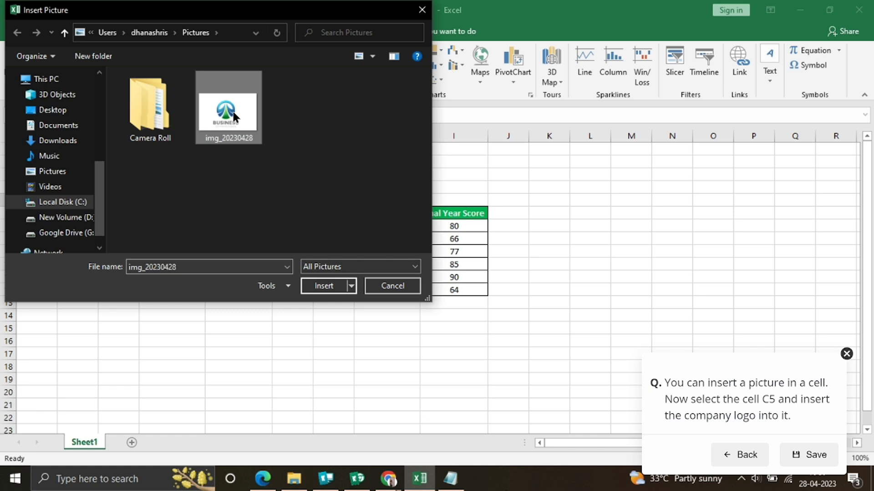
left_click(319, 287)
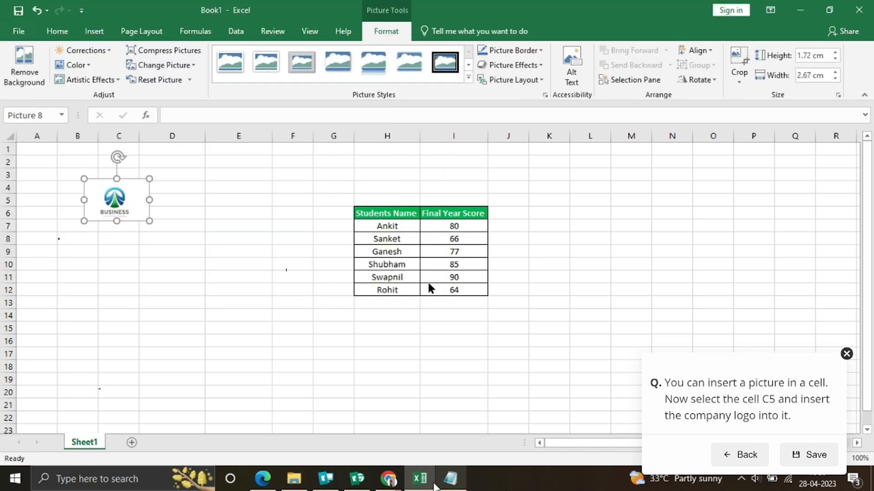
left_click(437, 272)
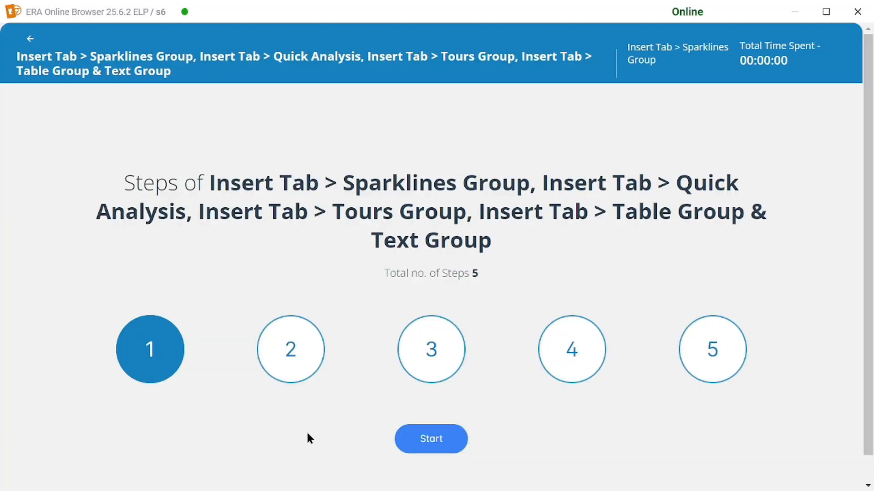
- Start the Sparklines steps without a hint and answer "Miniature charts embedded in a cell to visually represent data trends"
left_click(417, 445)
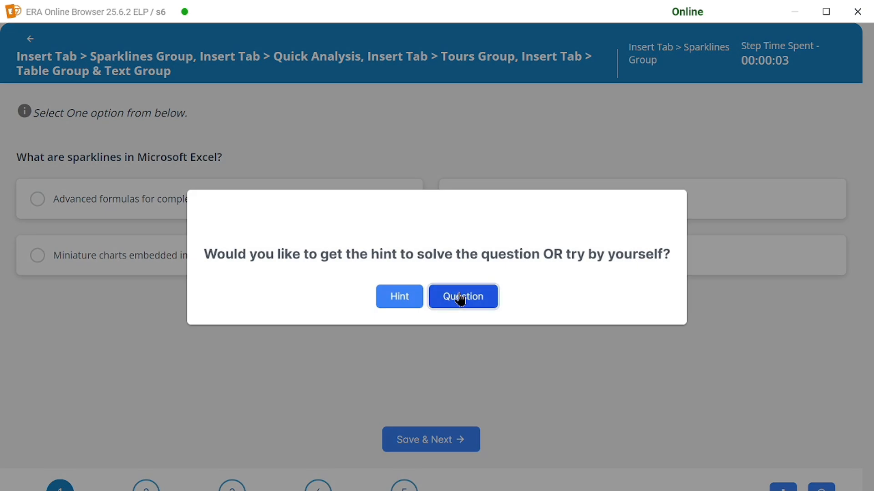
left_click(461, 300)
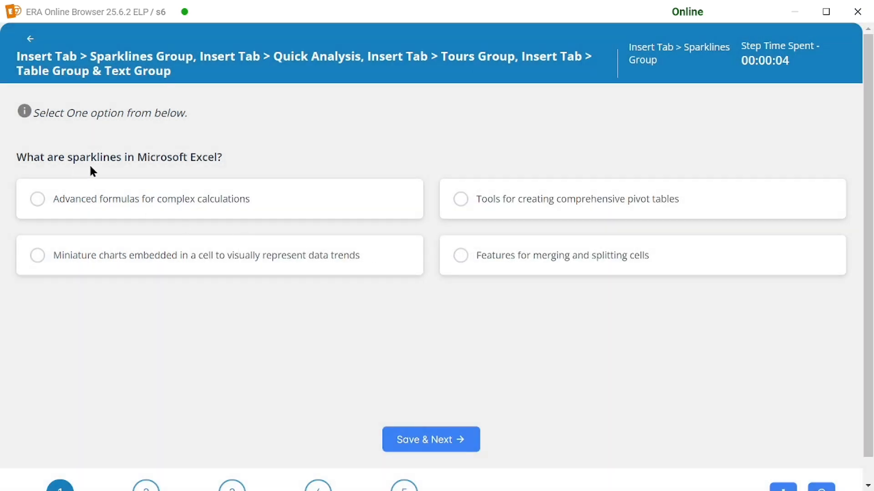
left_click(357, 249)
left_click(445, 441)
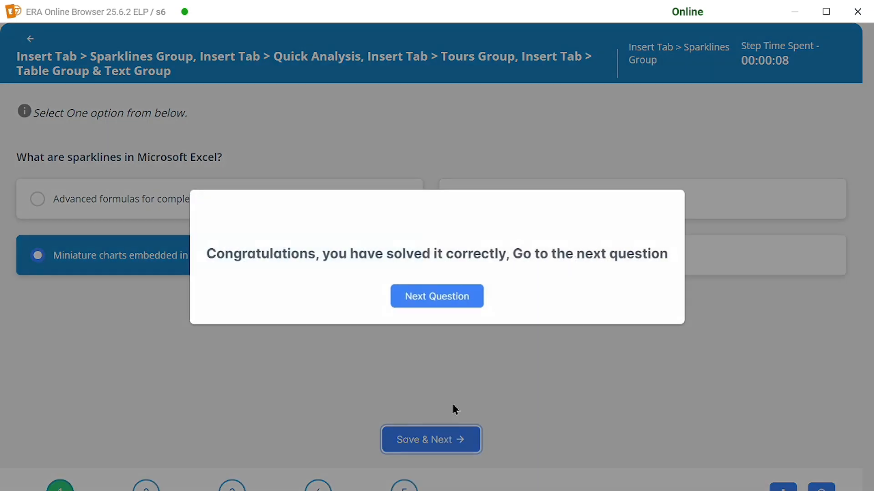
left_click(465, 309)
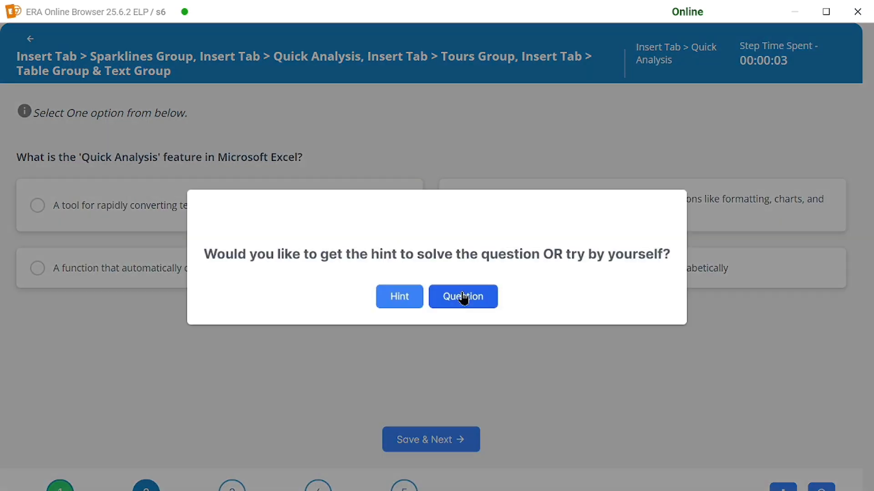
- Answer the Quick Analysis question without a hint, choosing the quick data analysis feature with formatting, charts, and totals
left_click(462, 295)
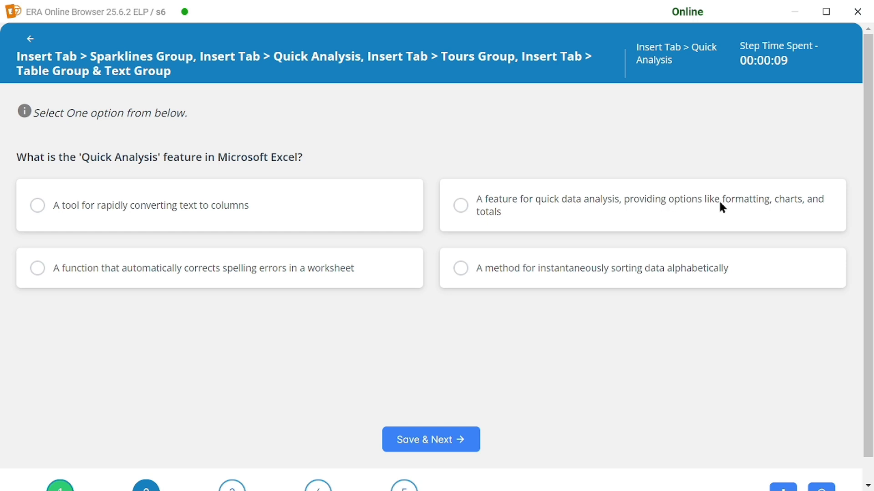
left_click(528, 224)
left_click(445, 443)
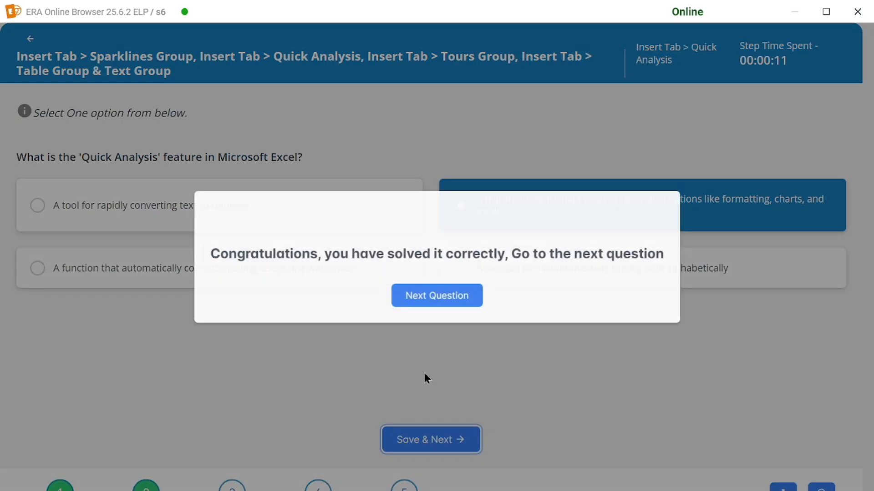
left_click(444, 300)
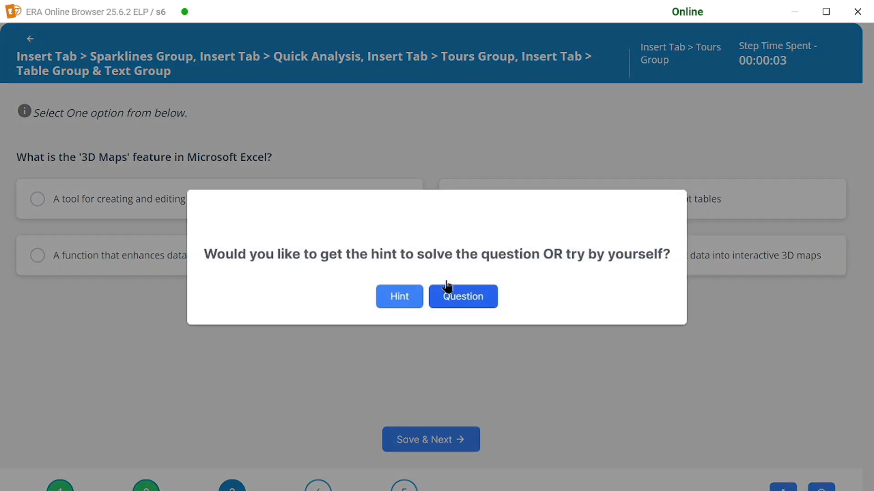
- Answer the 3D Maps question without a hint as a visualization tool for transforming geographic data into interactive 3D maps
left_click(457, 301)
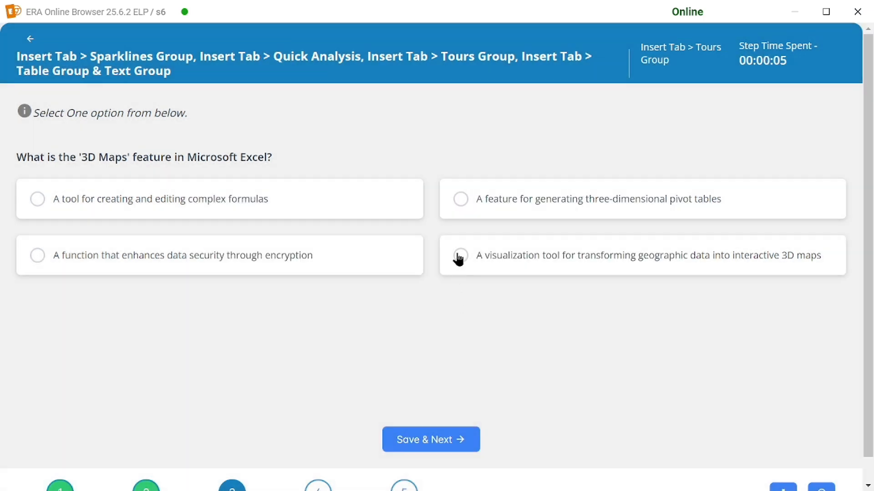
left_click(457, 255)
left_click(454, 440)
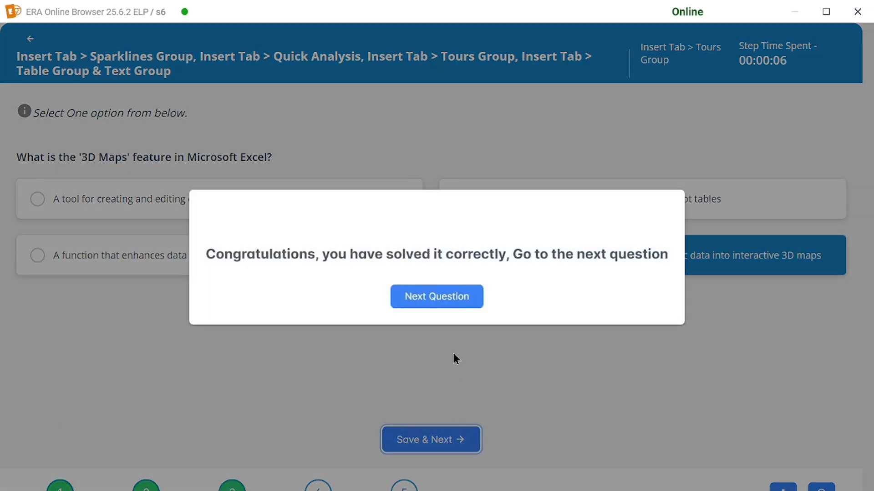
left_click(457, 299)
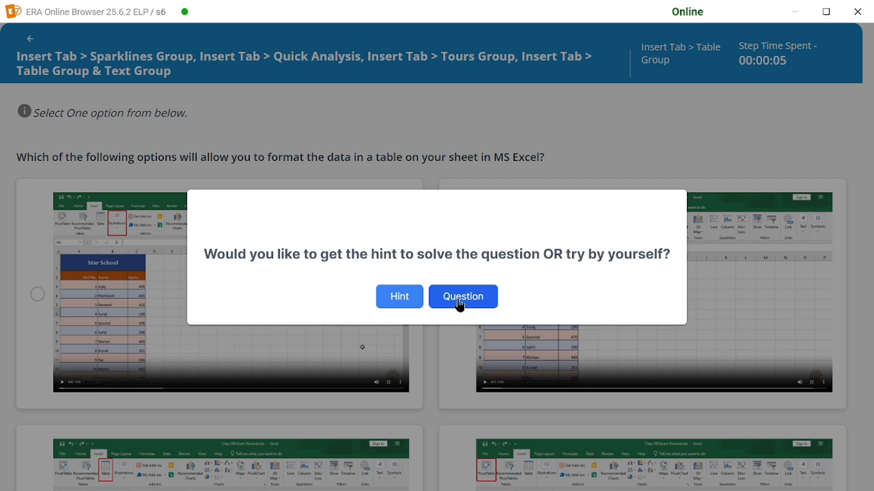
- Answer the question about formatting data in a table without a hint, choosing the video that highlights the Table option
left_click(459, 304)
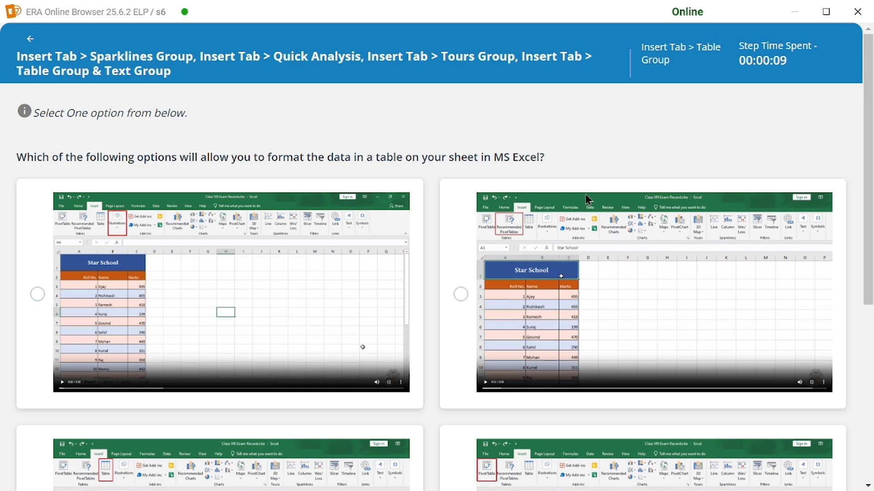
scroll(289, 273, "down", 6)
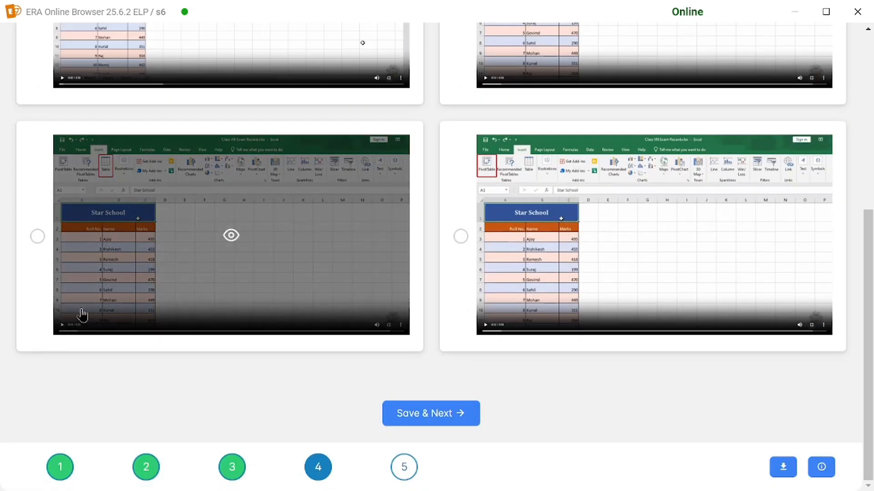
left_click(37, 236)
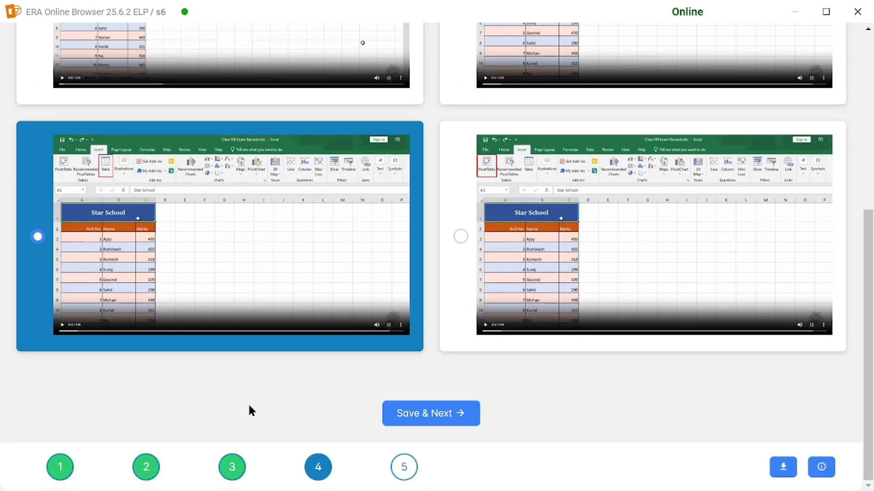
left_click(416, 413)
left_click(444, 302)
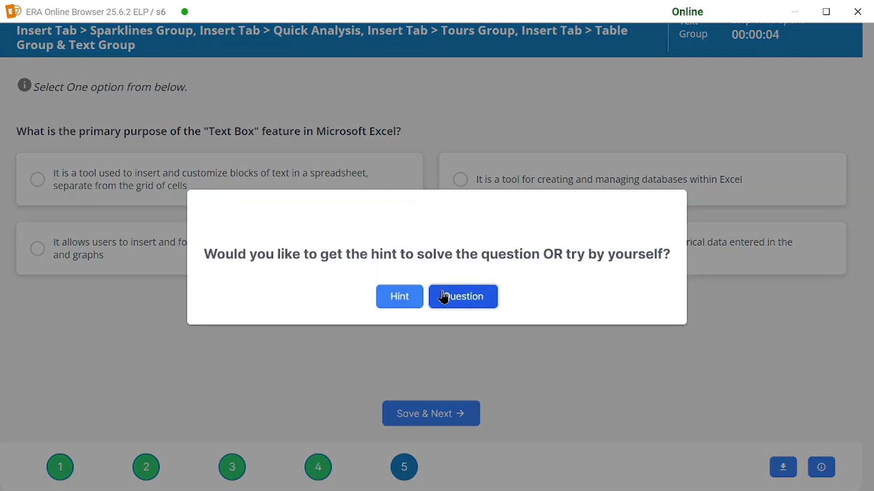
- Answer the Text Box question without a hint as a tool for inserting and customizing blocks of text, and end the exam
left_click(444, 297)
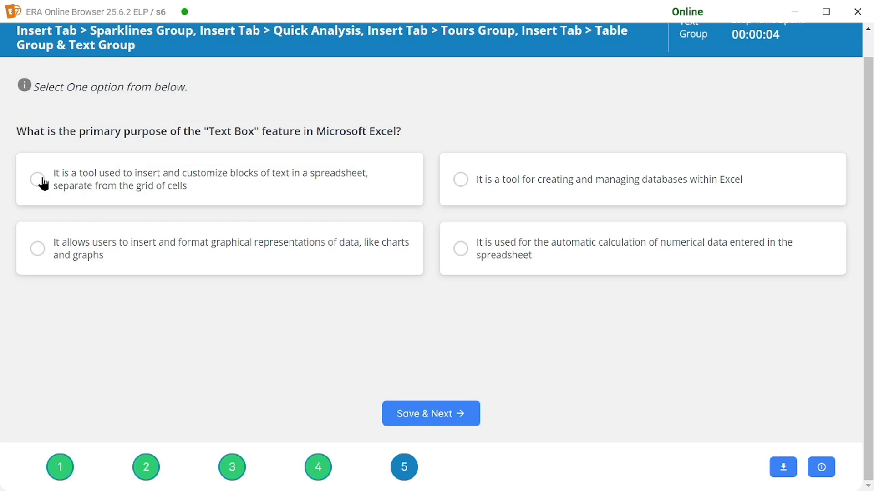
left_click(184, 188)
left_click(448, 418)
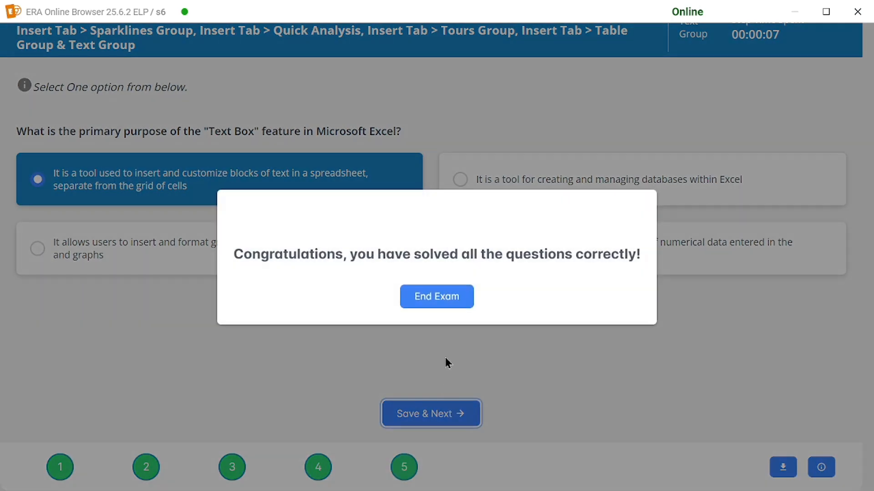
left_click(449, 301)
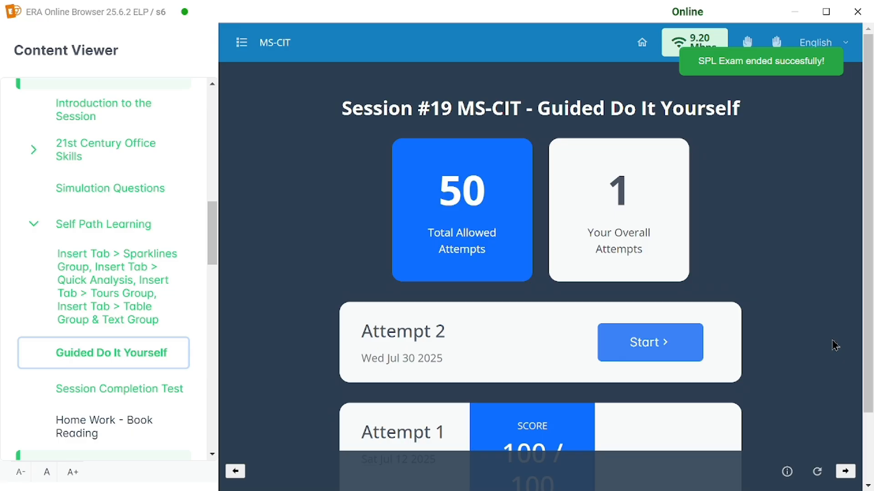
- Start Guided Do It Yourself attempt 2 and solve its first question by drawing an Oval shape about 3.35" wide and 1.19" high
left_click(667, 342)
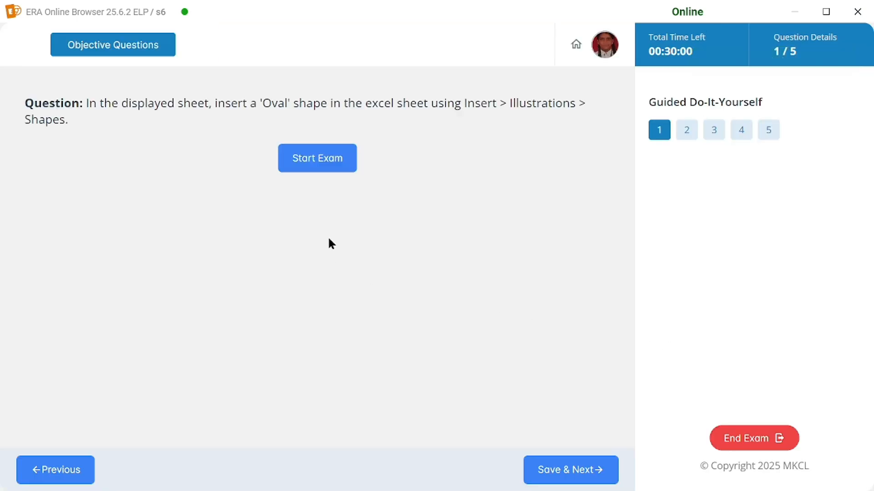
left_click(332, 164)
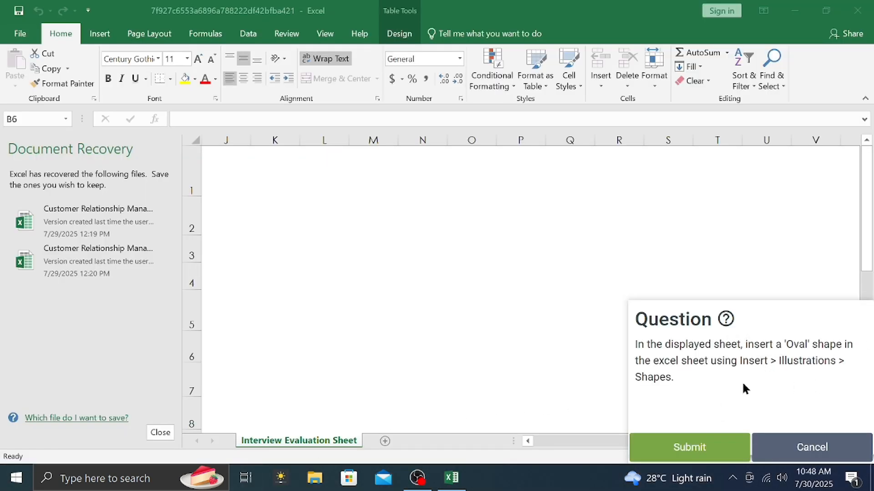
left_click(94, 37)
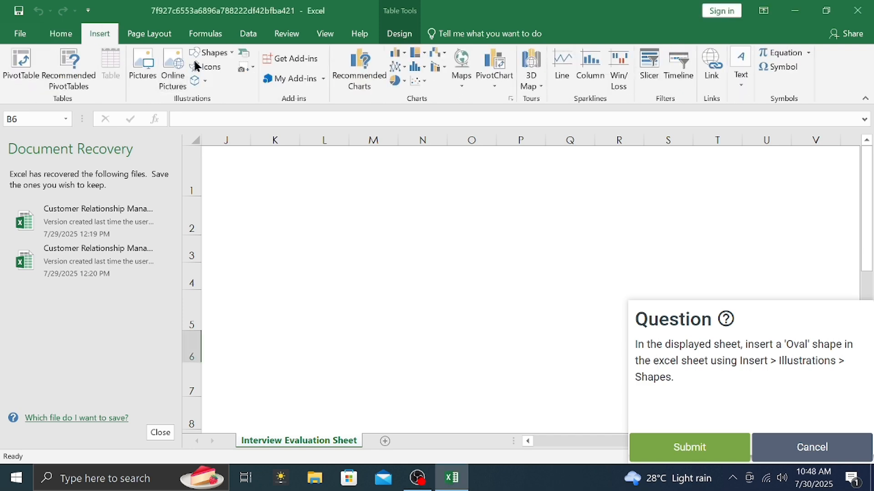
left_click(233, 53)
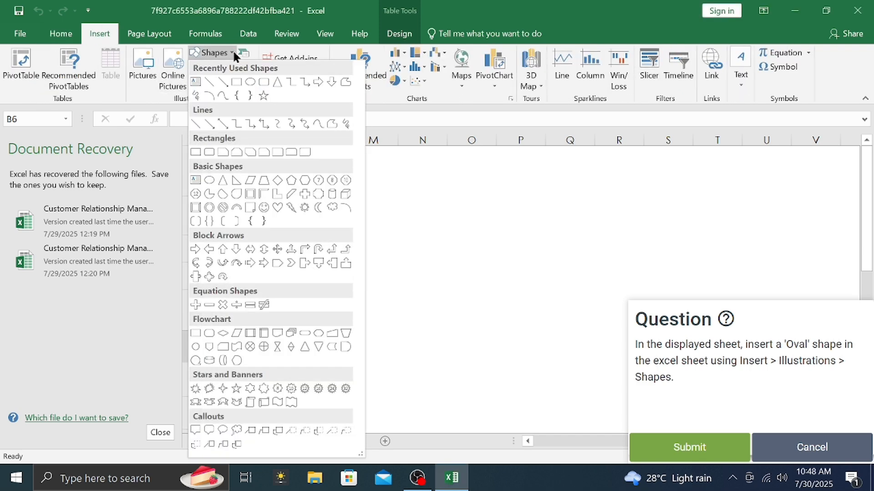
left_click(245, 81)
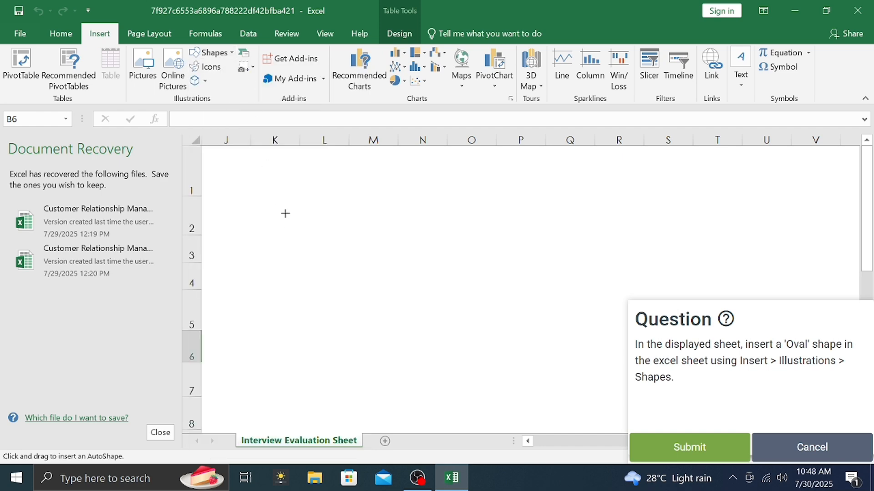
left_click_drag(285, 201, 504, 279)
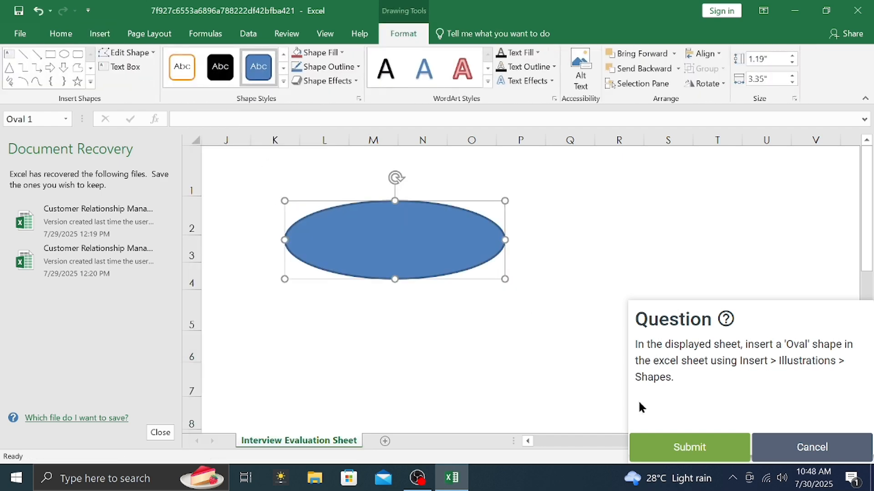
left_click(679, 440)
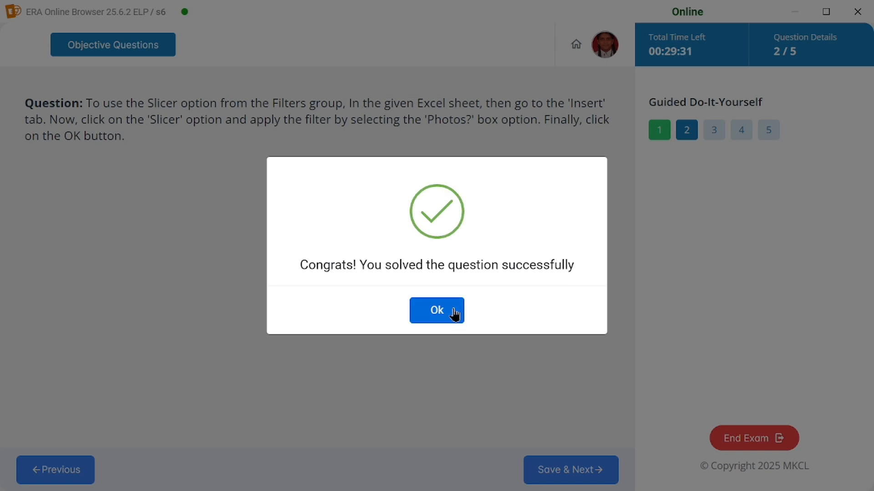
left_click(454, 314)
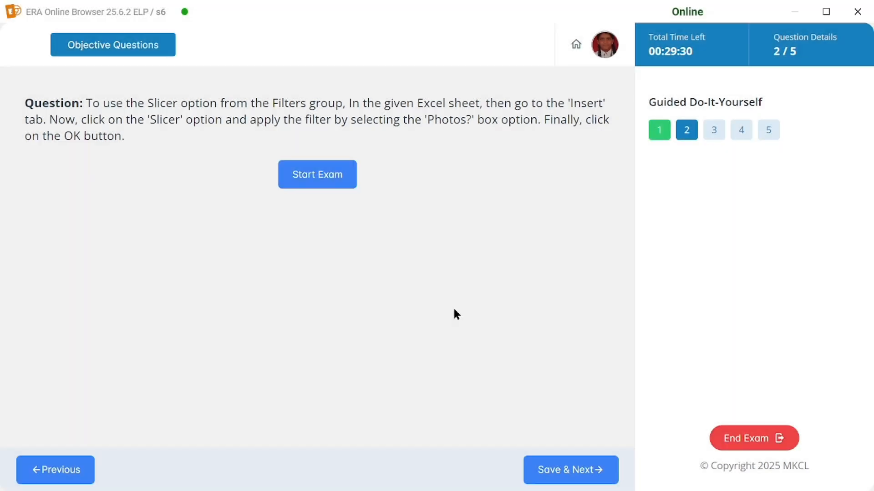
- Start the second question, insert a slicer for the Photo? field of the home inventory table, and submit the answer
left_click(328, 176)
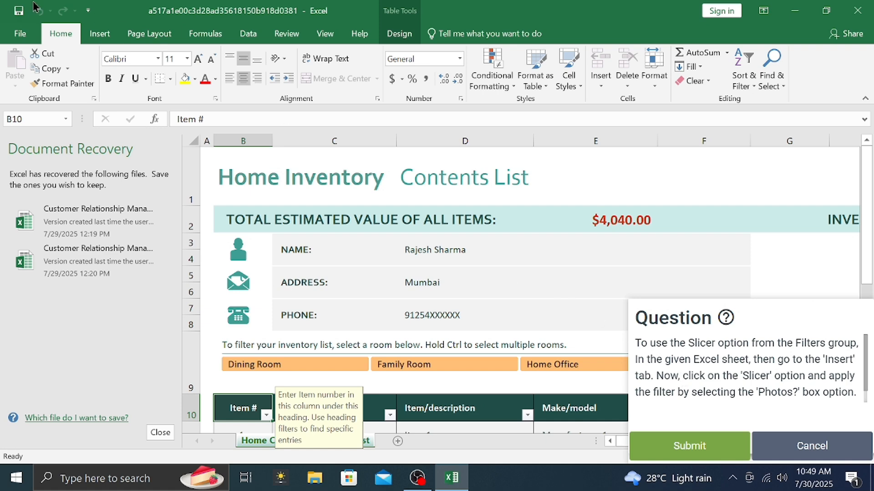
left_click(96, 34)
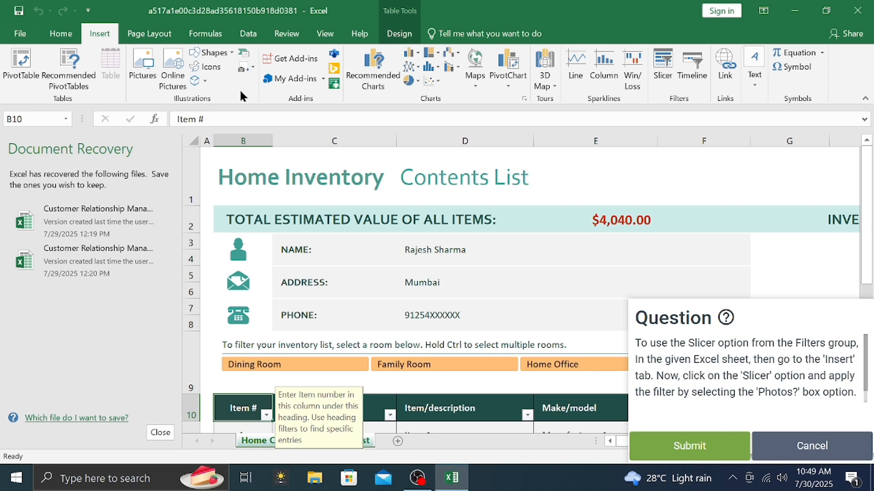
left_click(656, 65)
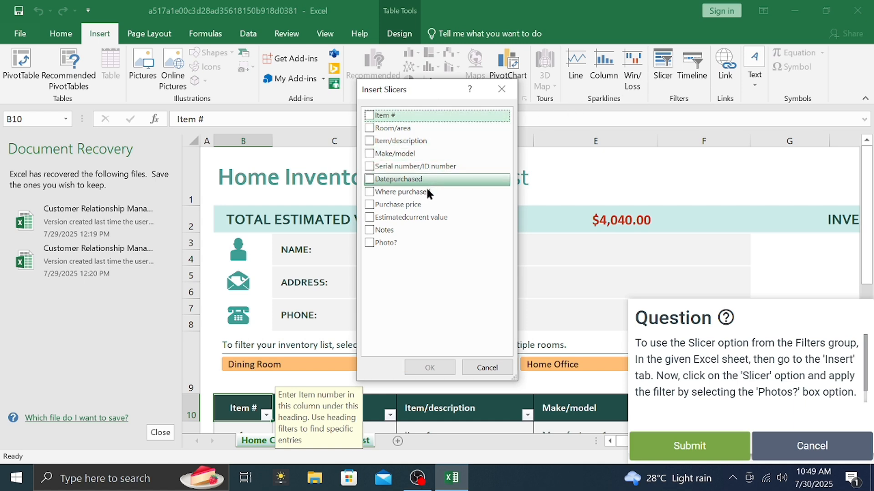
left_click(413, 239)
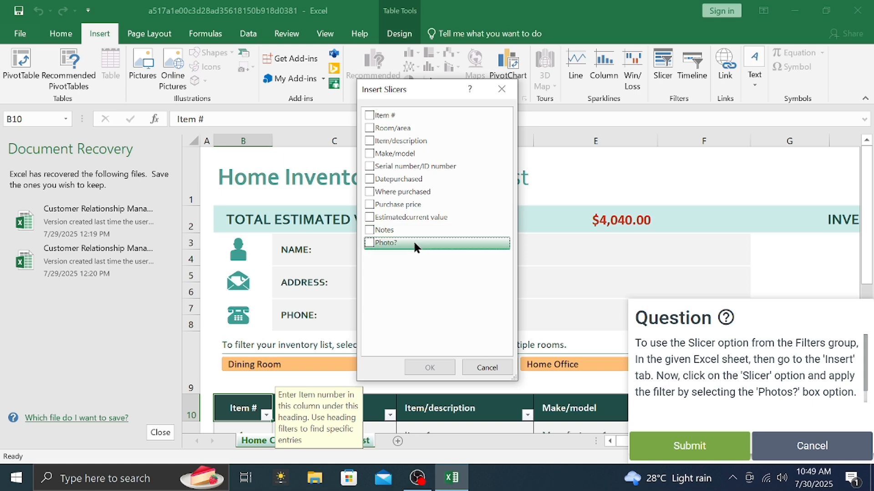
left_click(369, 241)
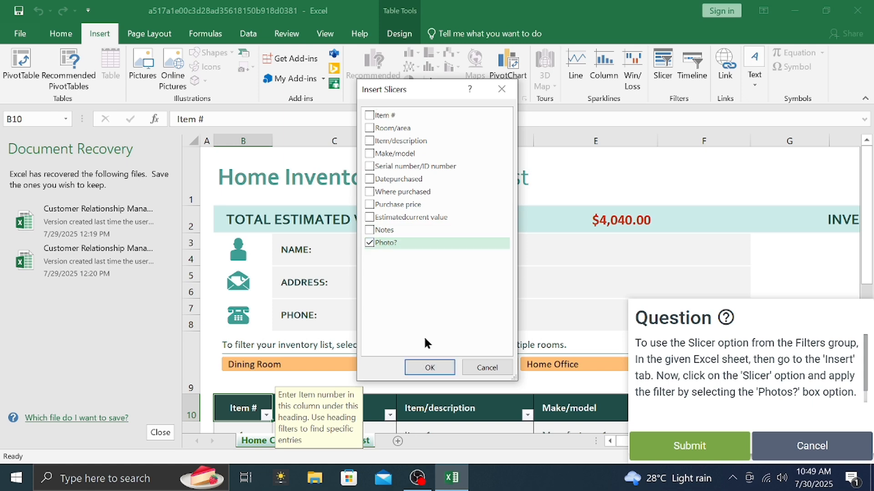
left_click(429, 366)
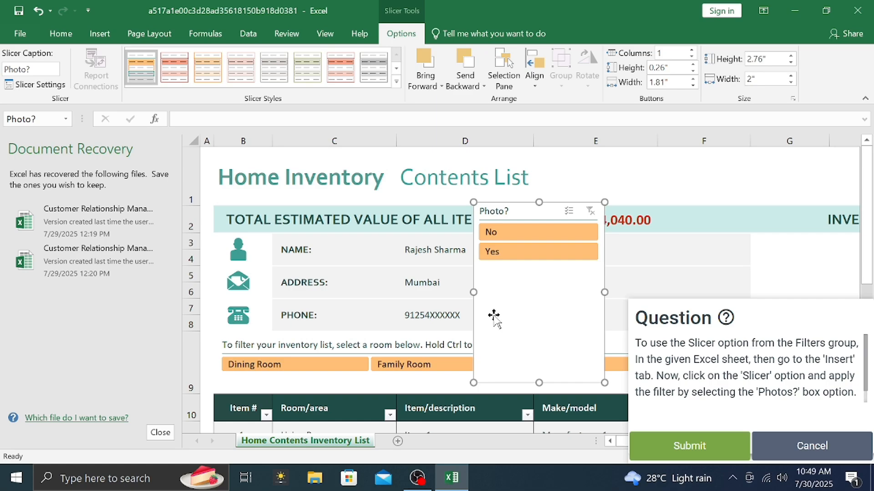
left_click(675, 441)
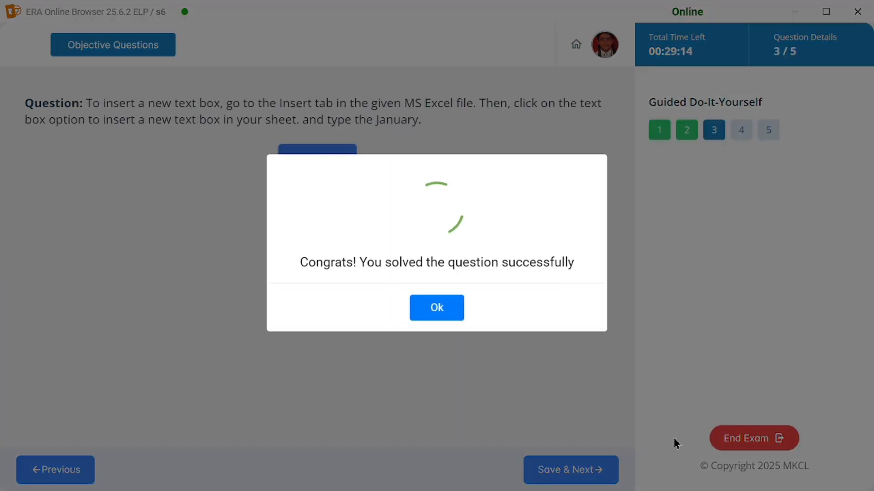
left_click(438, 311)
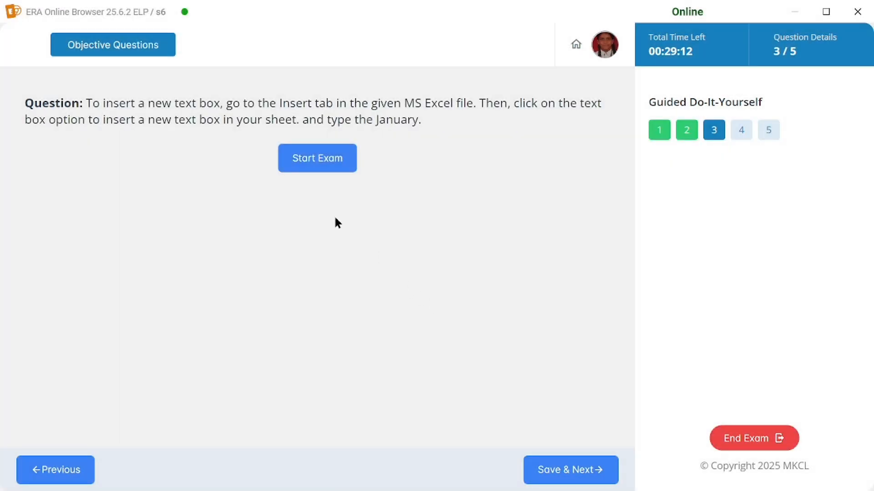
- Start the third question, insert a text box reading "January" below the inventory table's Description column, and submit the answer
left_click(318, 152)
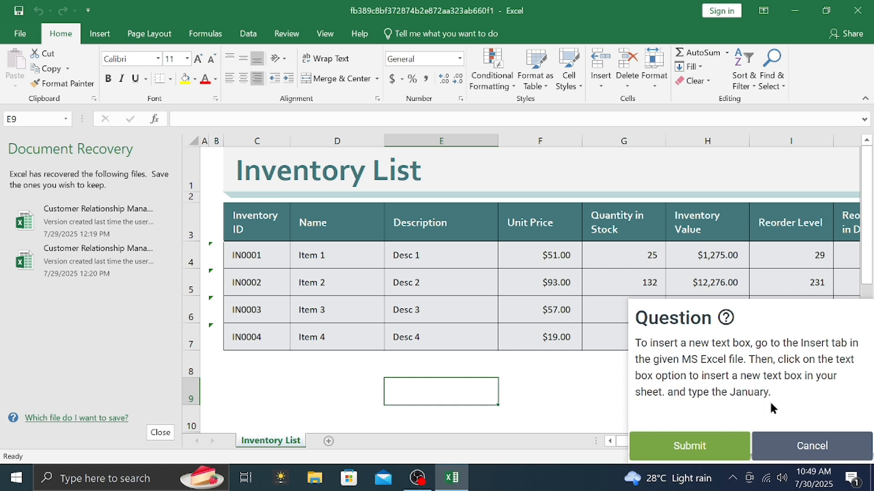
left_click(101, 33)
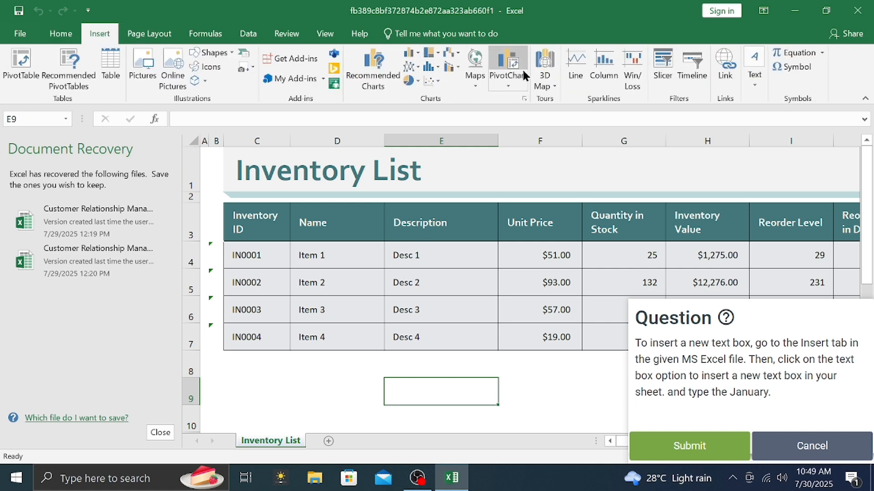
left_click(752, 77)
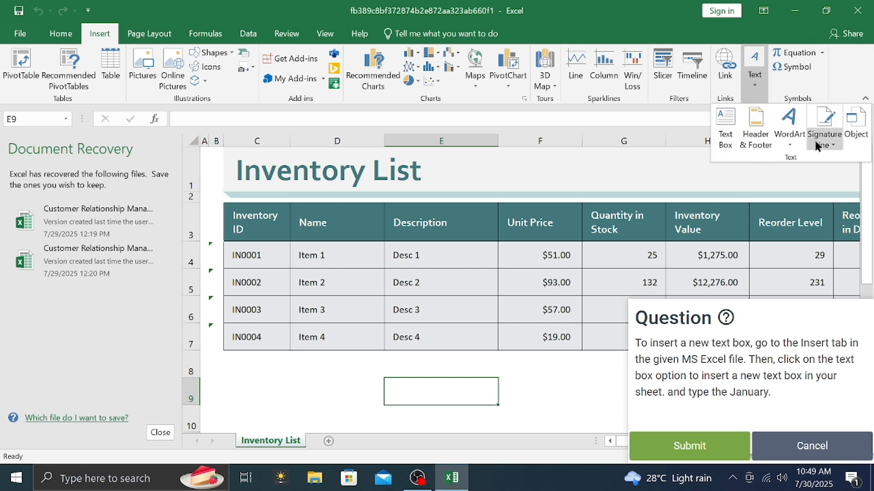
left_click(720, 117)
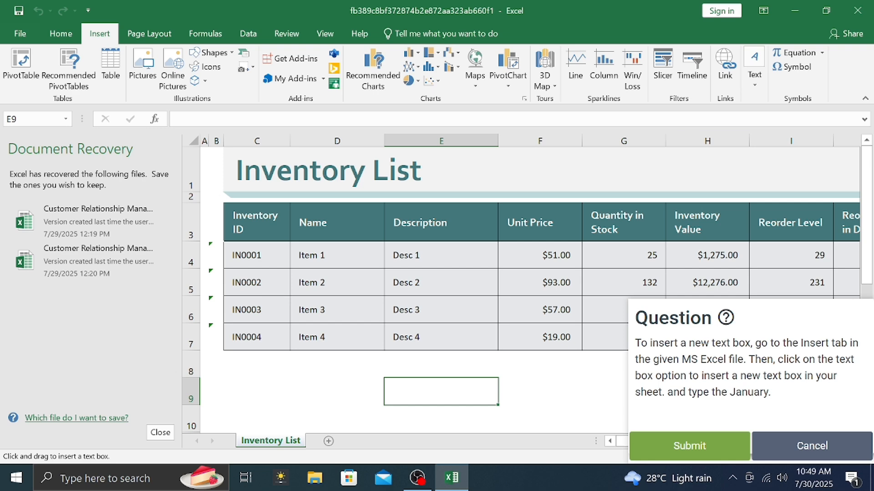
mouse_move(519, 374)
left_mouse_down()
mouse_move(604, 405)
mouse_move(682, 416)
left_mouse_up()
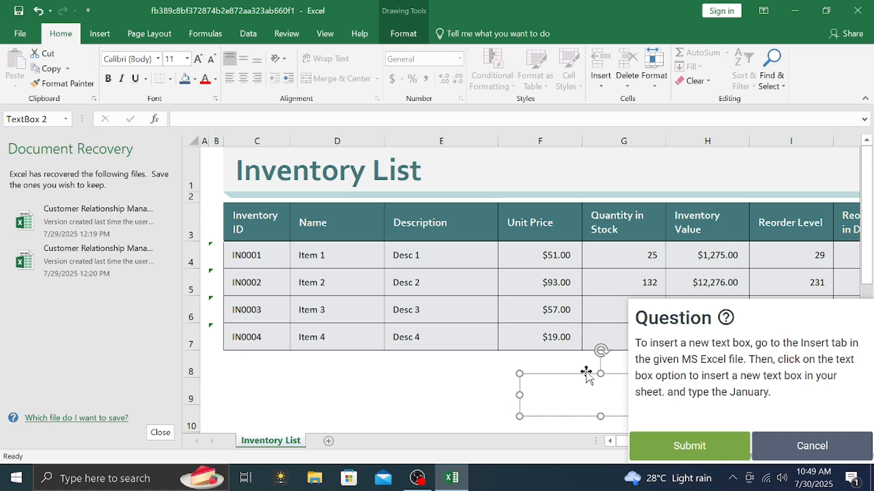
left_click_drag(586, 373, 436, 369)
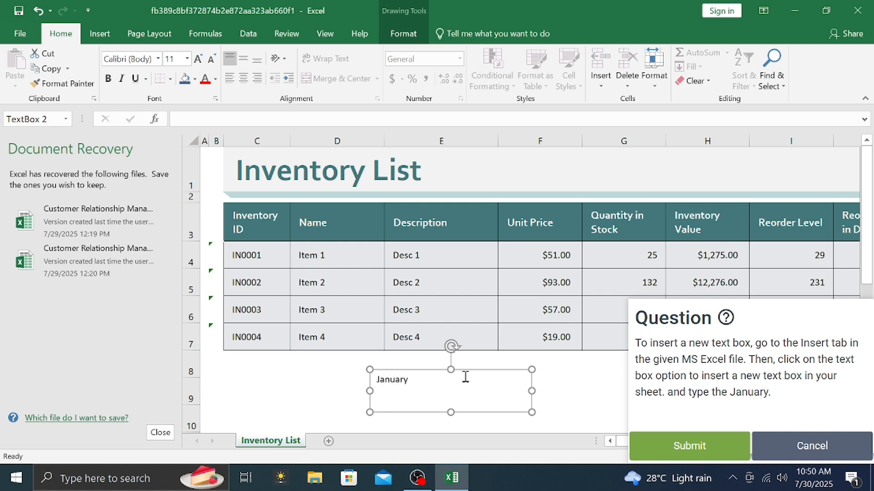
left_click(679, 444)
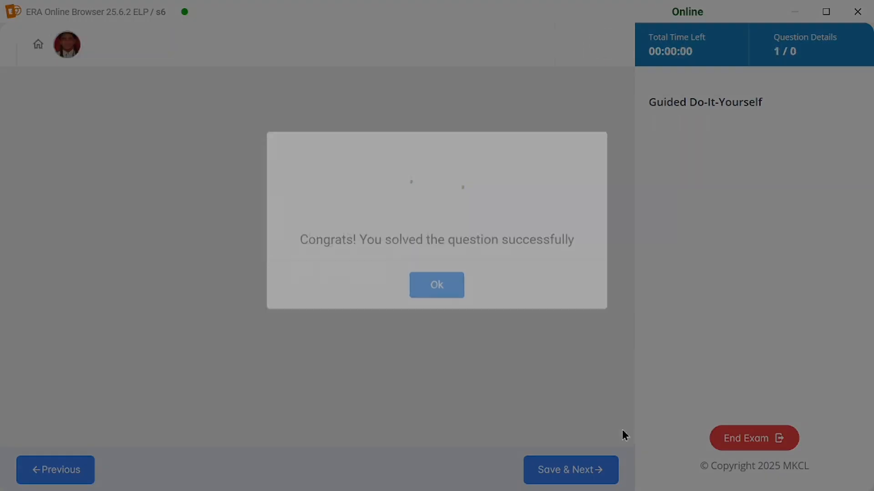
left_click(453, 312)
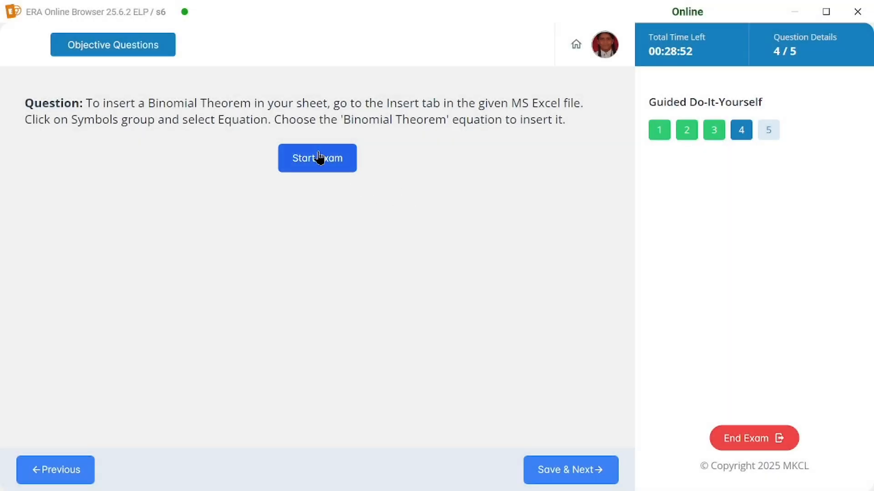
- Start the fourth question, insert the built-in Binomial Theorem equation into the sheet, and submit the answer
left_click(320, 158)
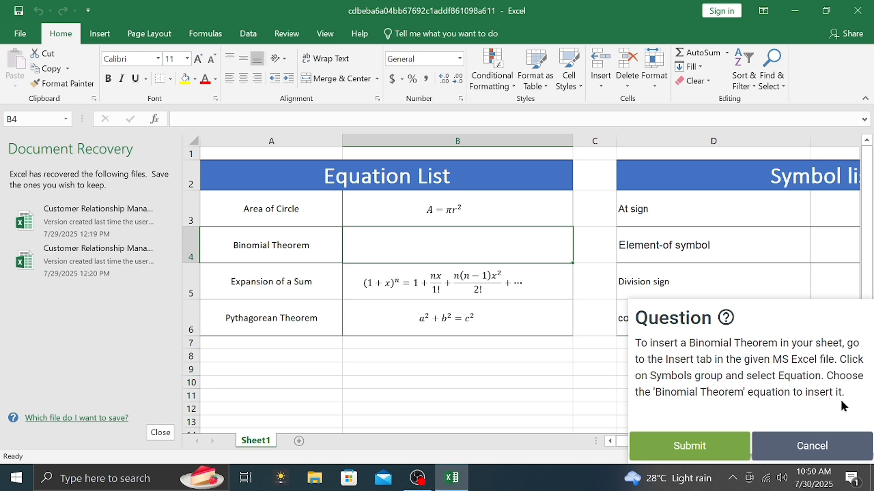
left_click(108, 38)
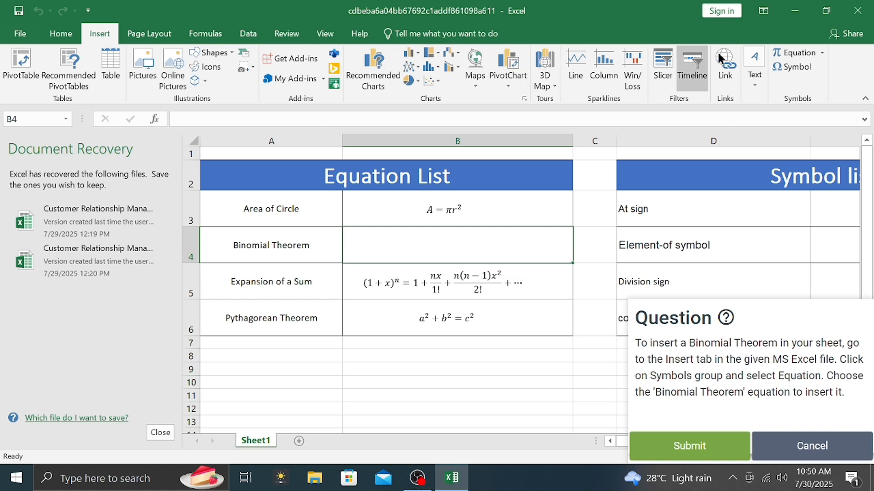
left_click(824, 53)
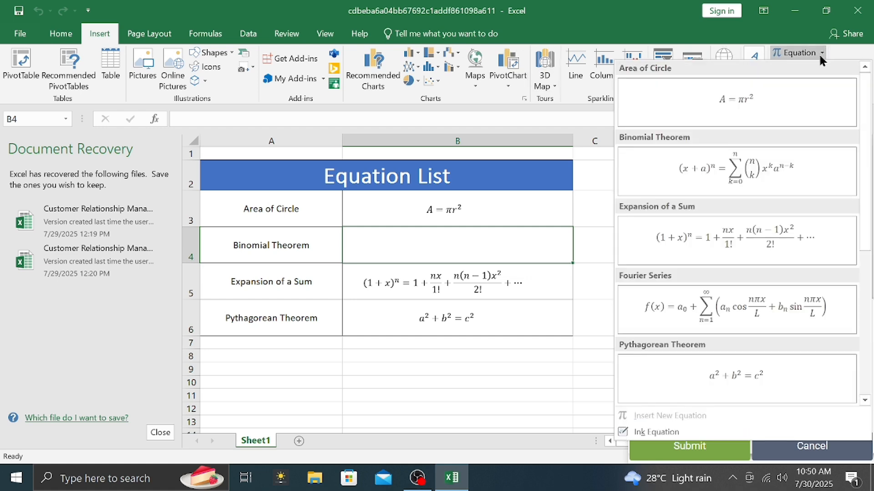
left_click(784, 168)
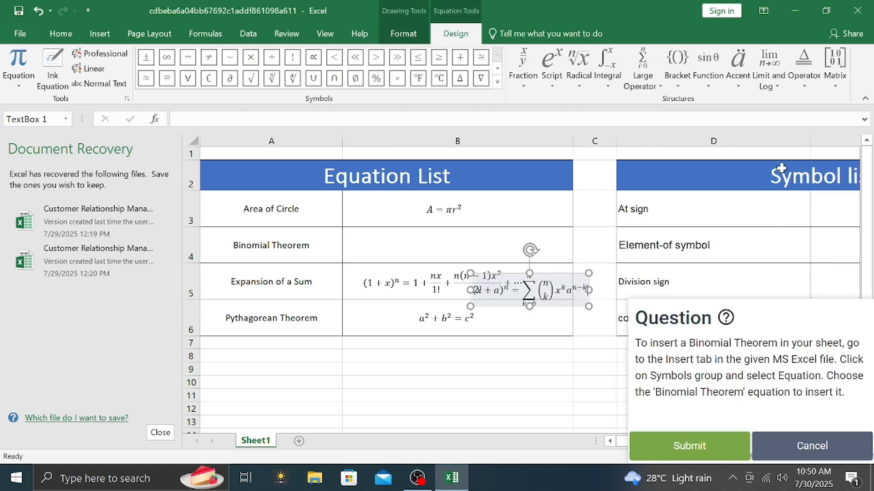
left_click(672, 445)
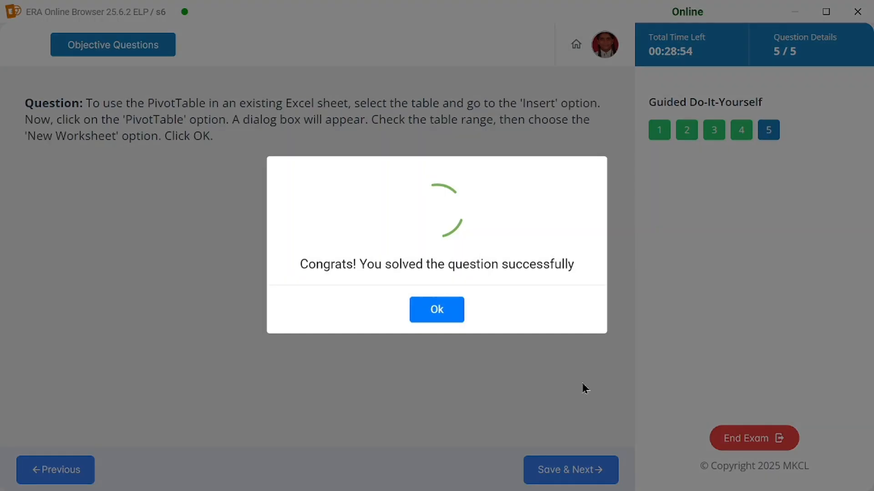
left_click(436, 309)
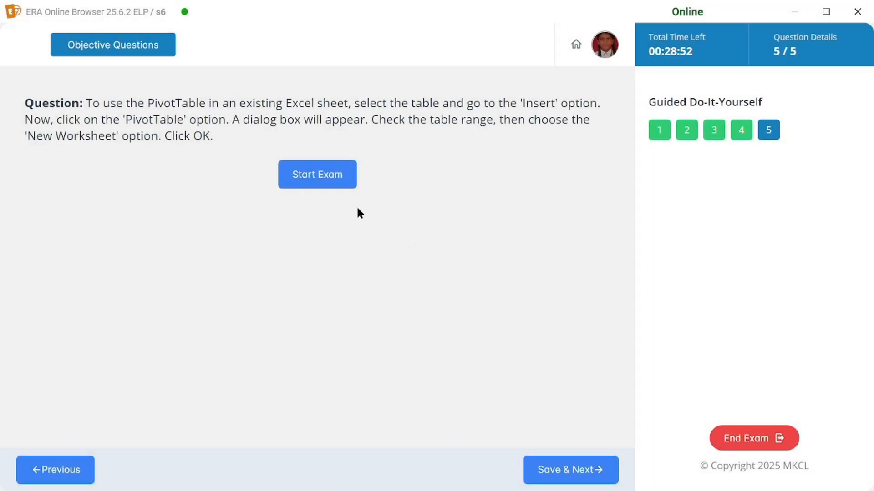
- Start the fifth question, select the whole home inventory table, create a PivotTable from it on a new worksheet, and submit the answer
left_click(337, 178)
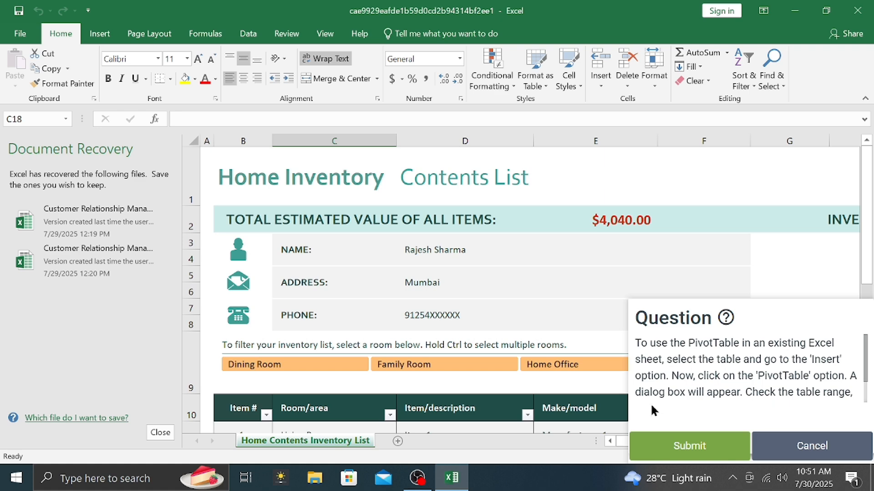
scroll(747, 379, "down", 1)
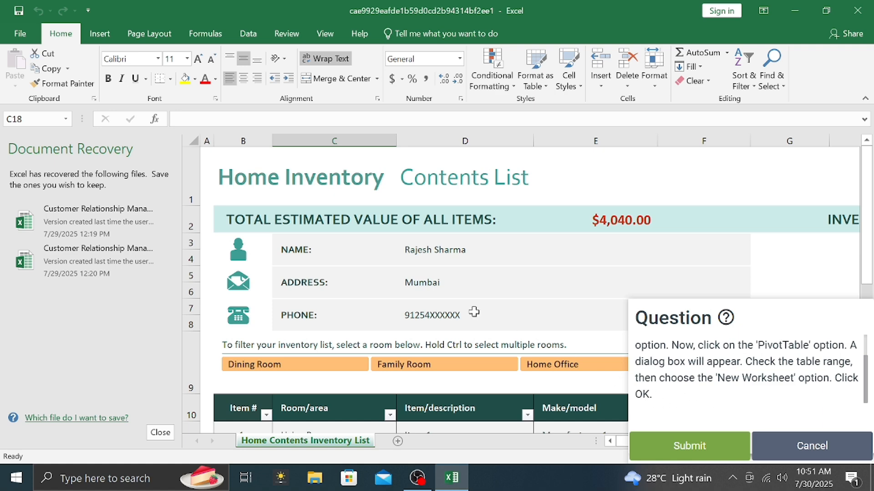
scroll(455, 319, "down", 1)
scroll(454, 319, "down", 4)
scroll(445, 312, "up", 2)
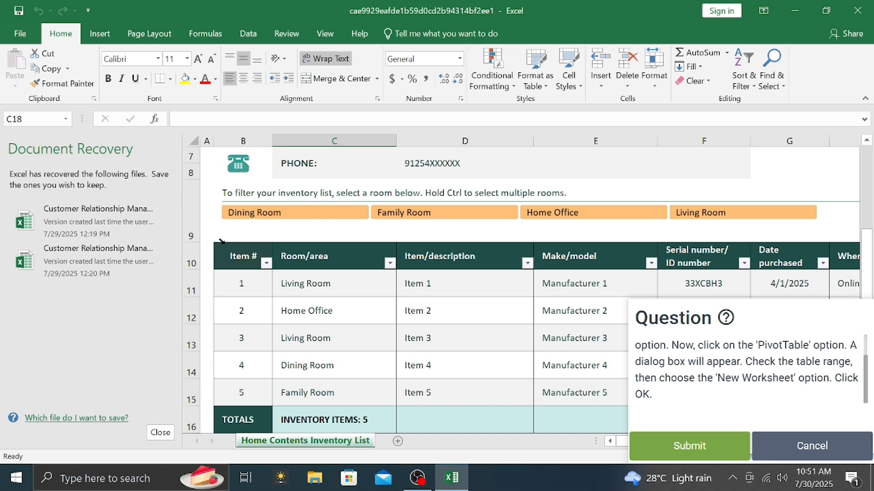
left_click_drag(231, 253, 847, 270)
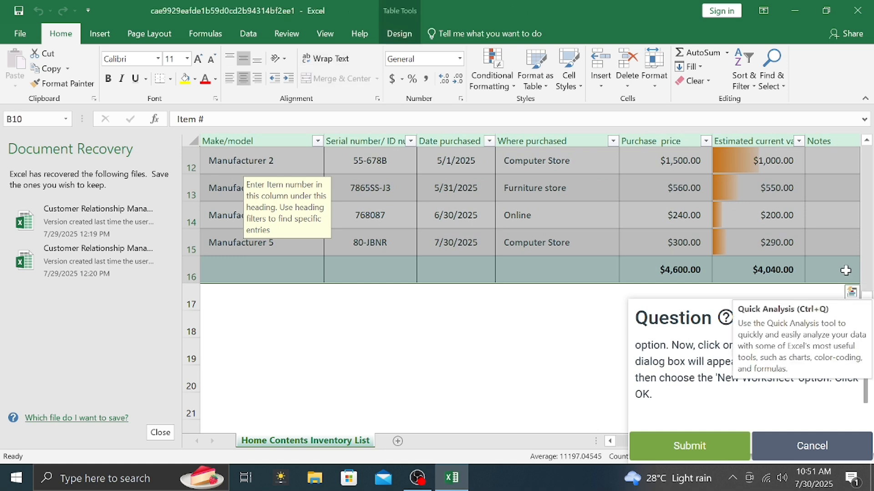
left_click(100, 33)
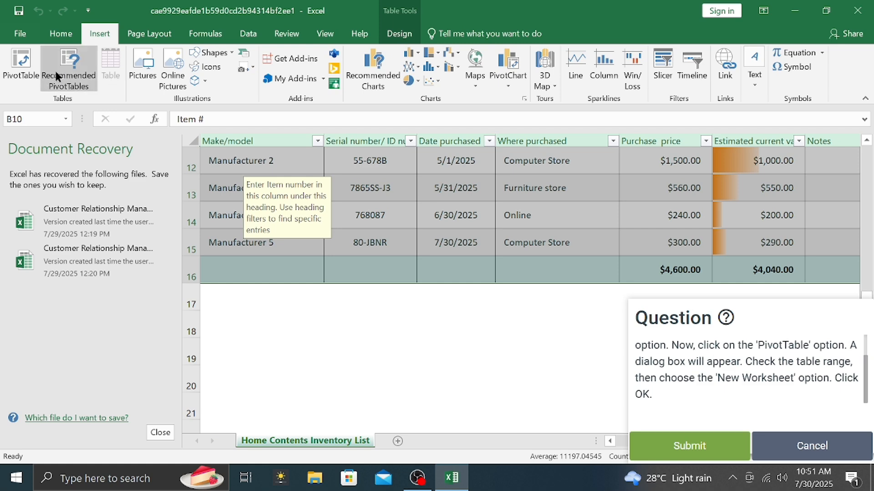
left_click(32, 60)
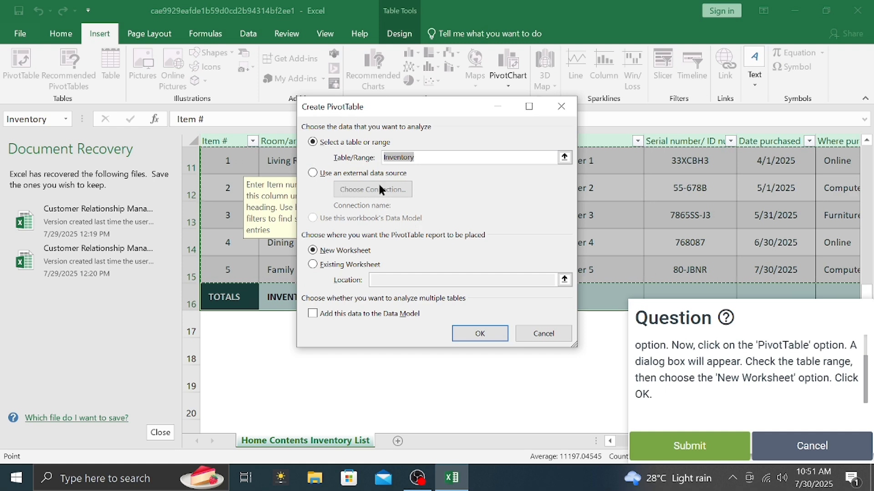
left_click(335, 248)
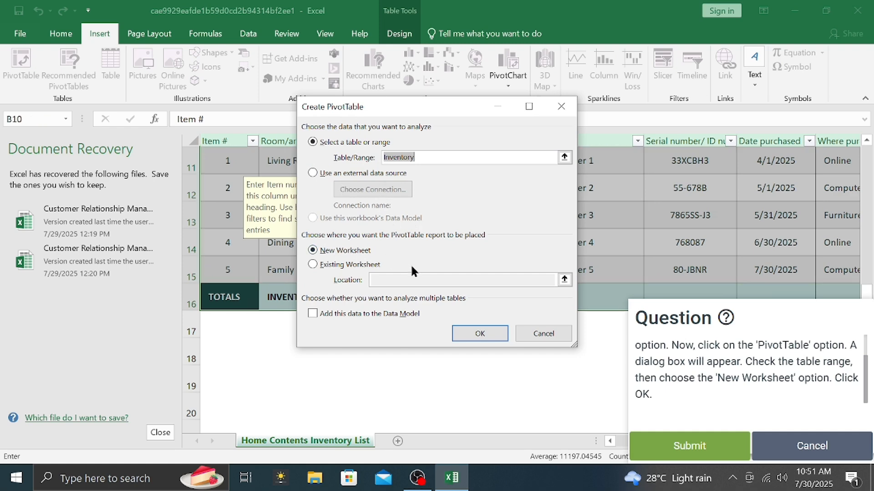
left_click(478, 333)
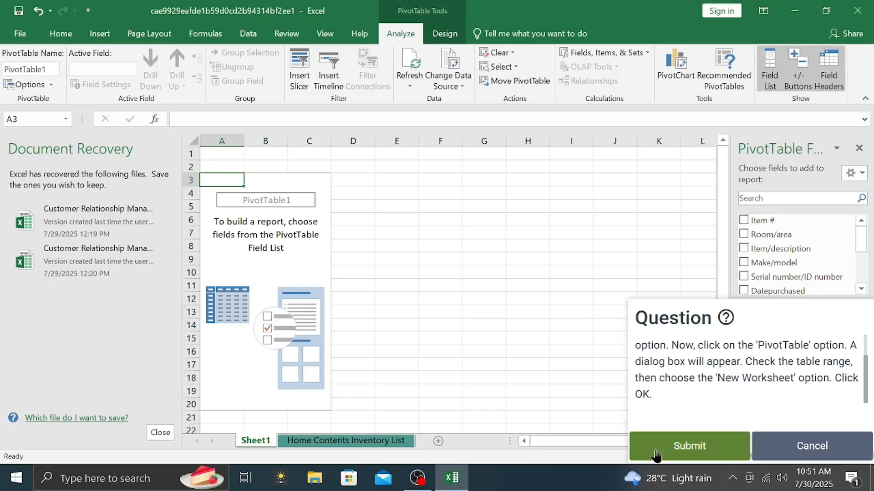
left_click(655, 453)
left_click(444, 314)
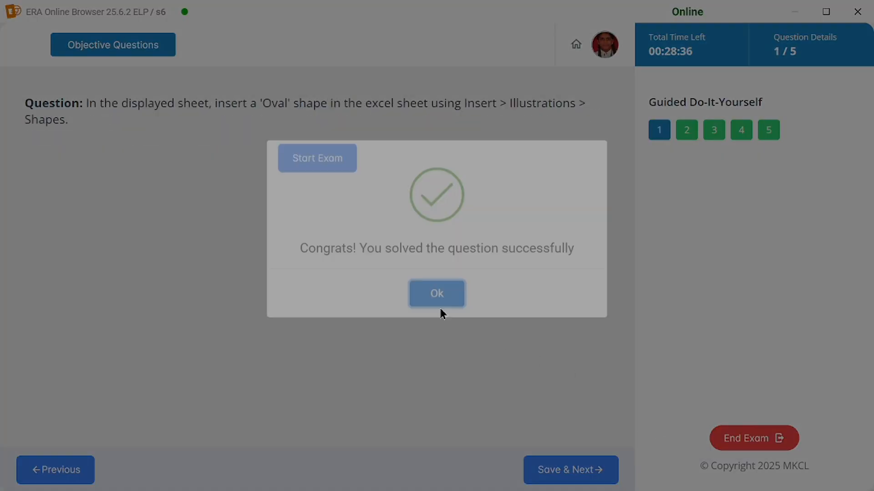
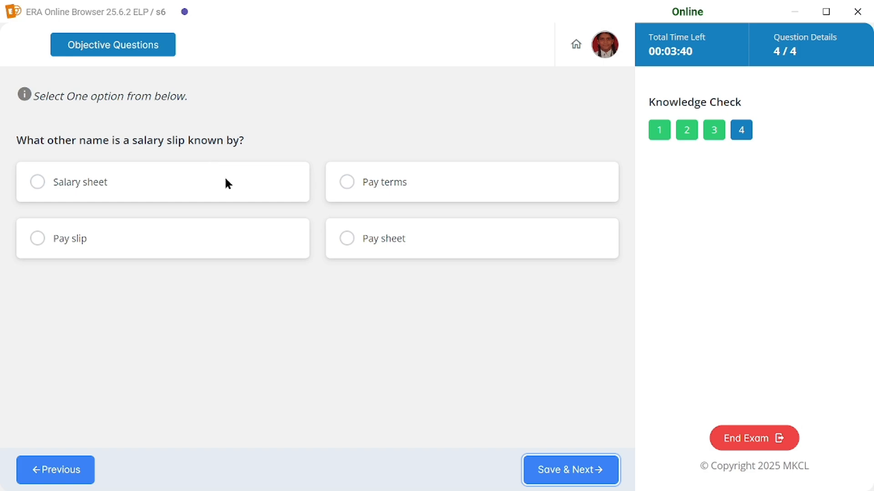
- Answer the last Knowledge Check question on the other name of a salary slip with "Pay slip" and save it
left_click(258, 243)
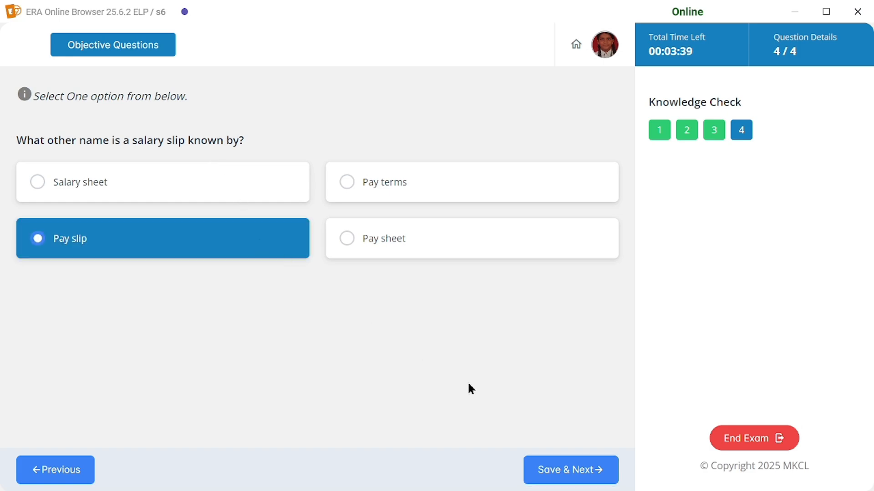
left_click(552, 470)
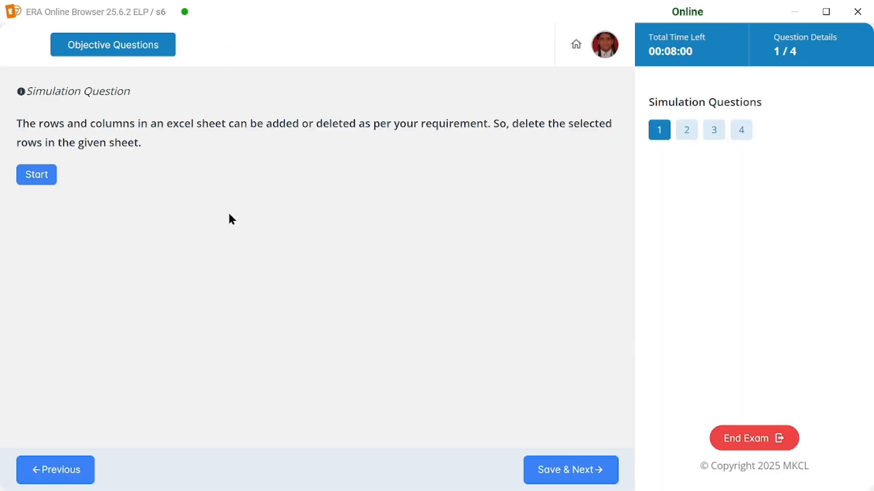
- Start the first simulation question and delete the selected empty sheet rows 16 to 24 below the weekly attendance list
left_click(49, 177)
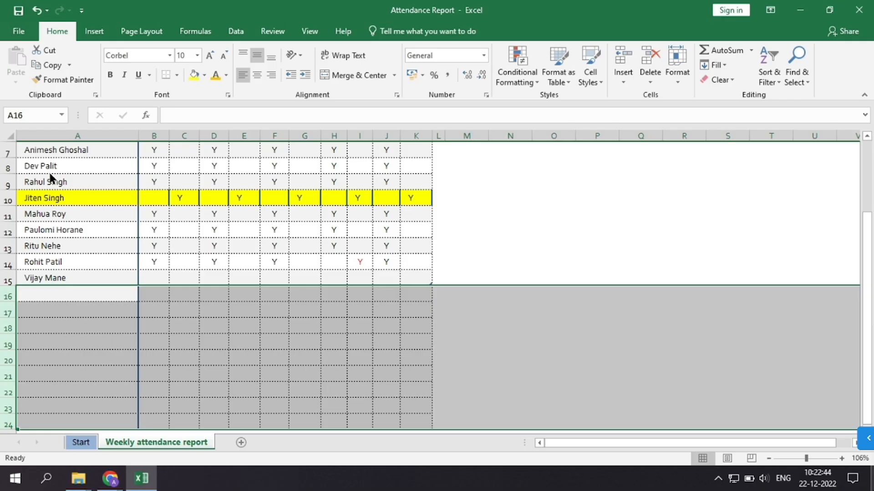
left_click(867, 438)
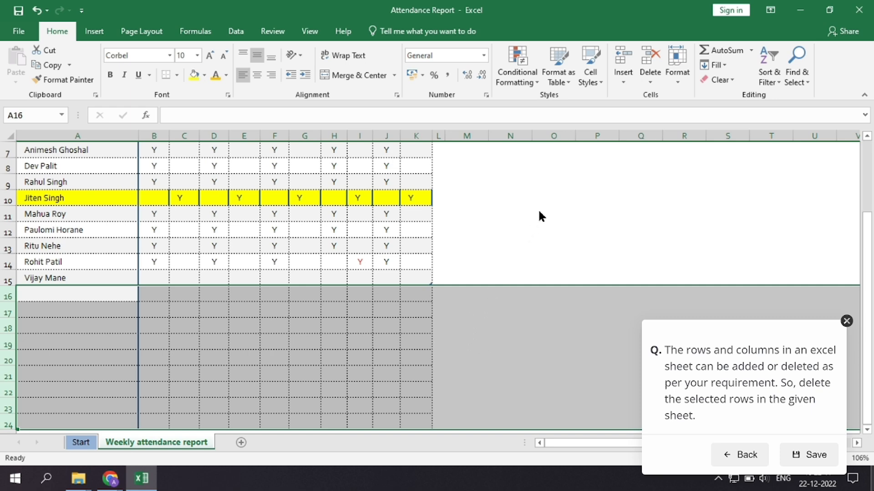
left_click(650, 77)
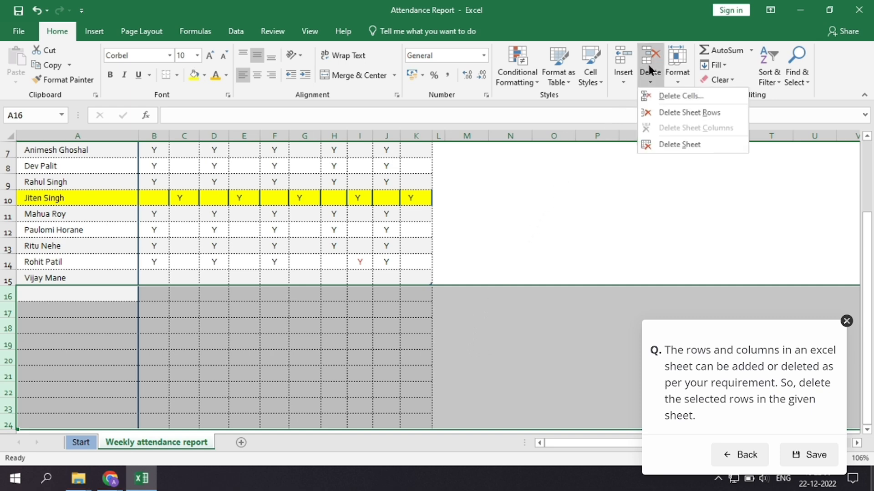
left_click(703, 113)
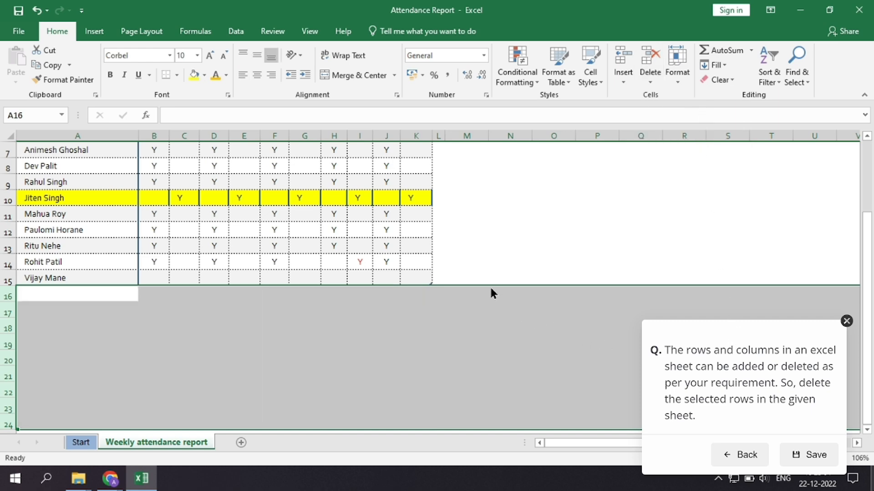
left_click(450, 272)
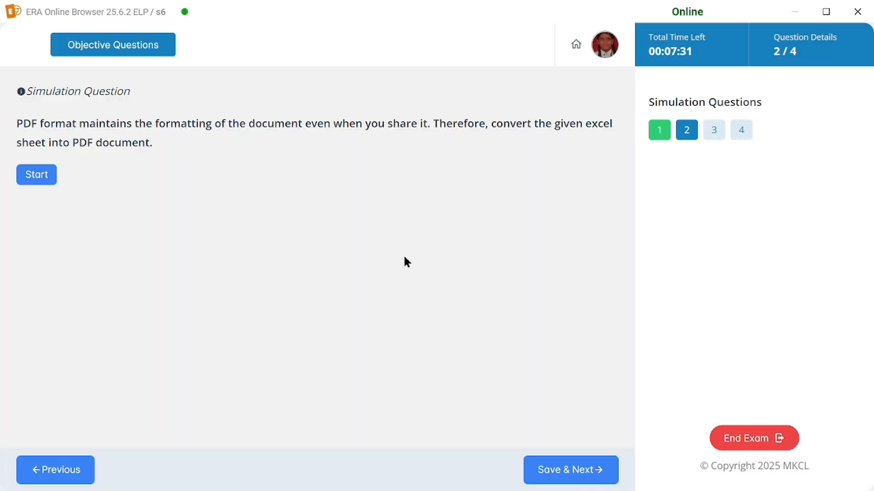
- Start the second simulation question and export the weekly attendance sheet as a PDF named "Attendance Report" with standard optimization
left_click(40, 178)
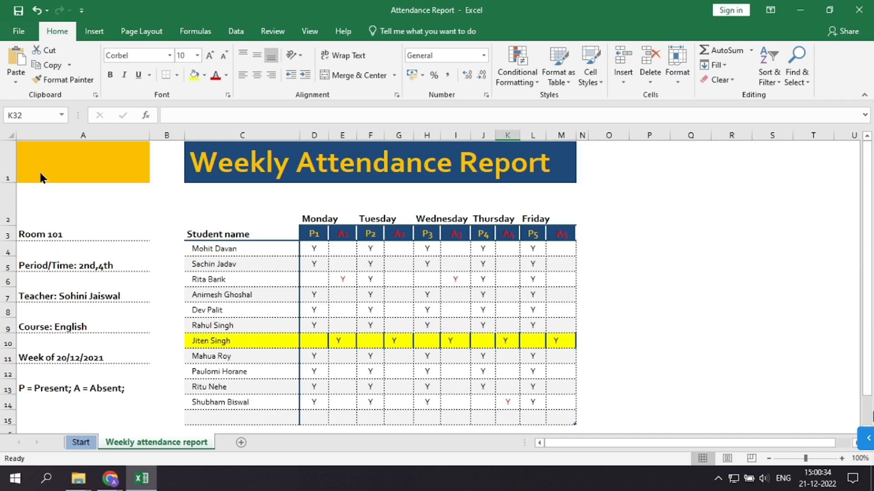
left_click(867, 438)
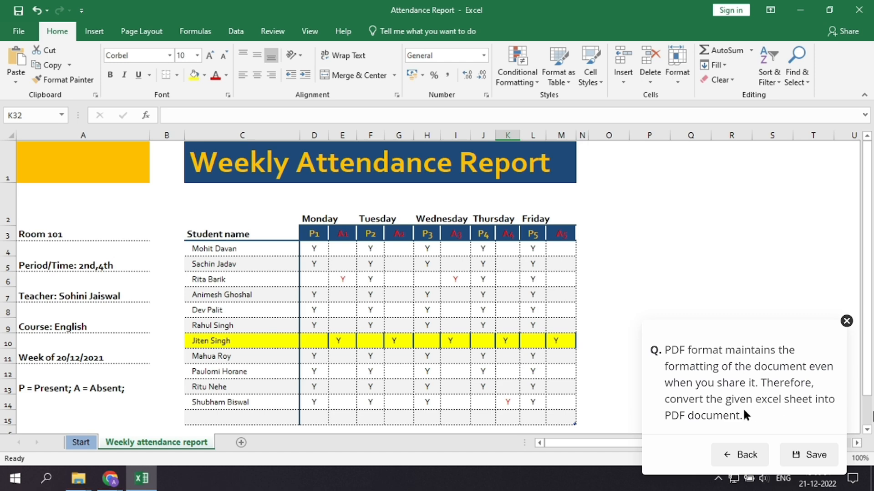
left_click(19, 28)
left_click(20, 256)
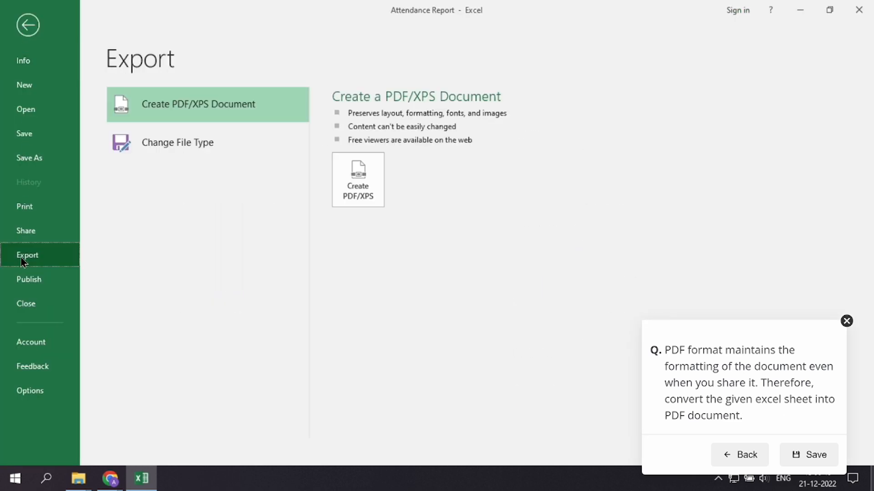
left_click(360, 175)
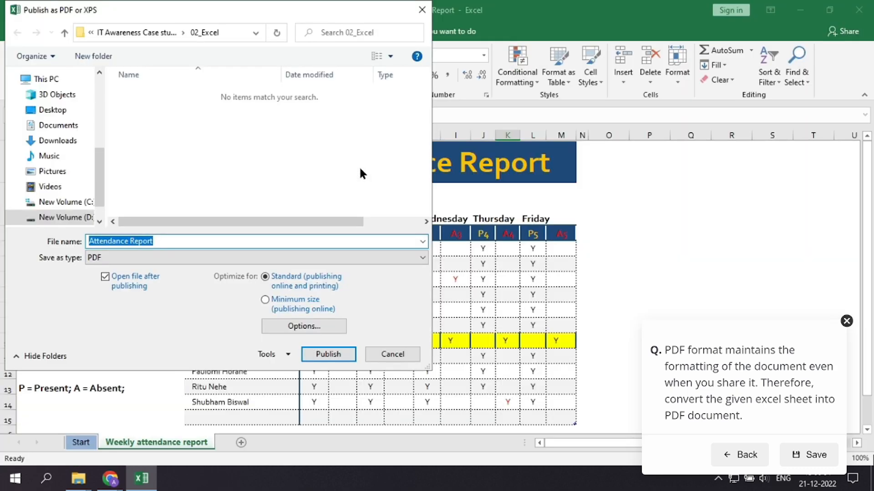
left_click(335, 354)
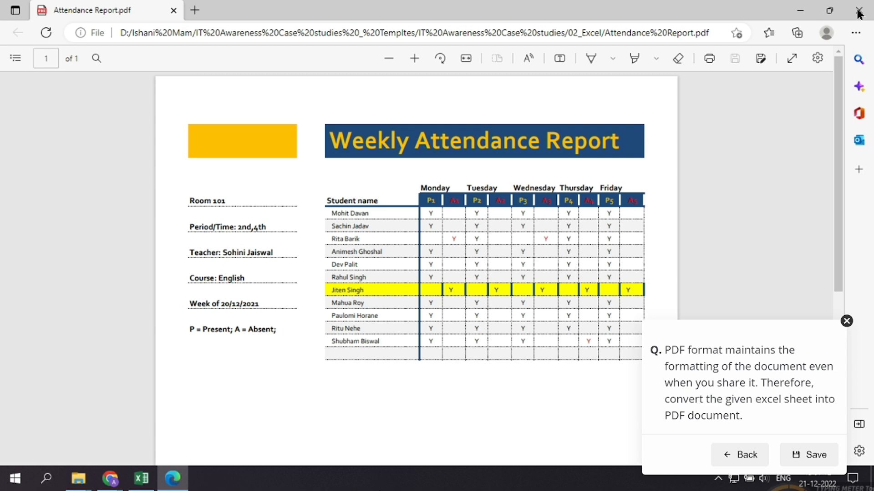
left_click(438, 272)
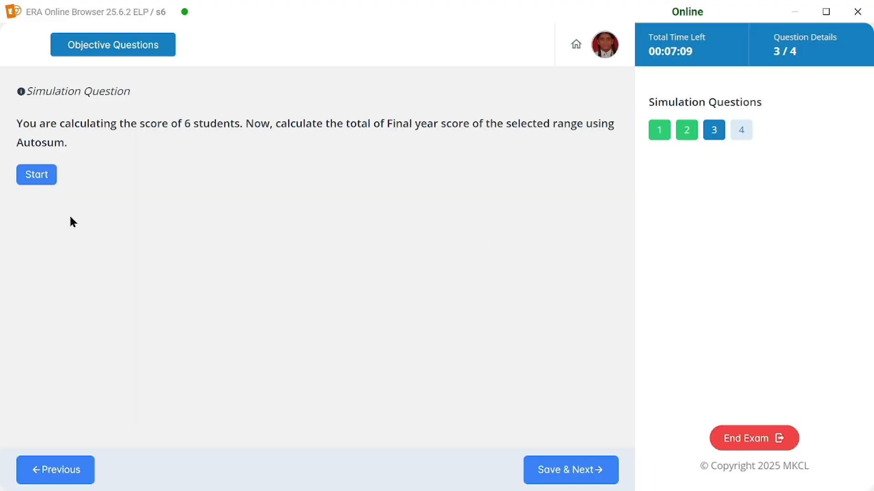
- Start the third simulation question and total the selected Final Year Score range with the AutoSum Sum function
left_click(47, 178)
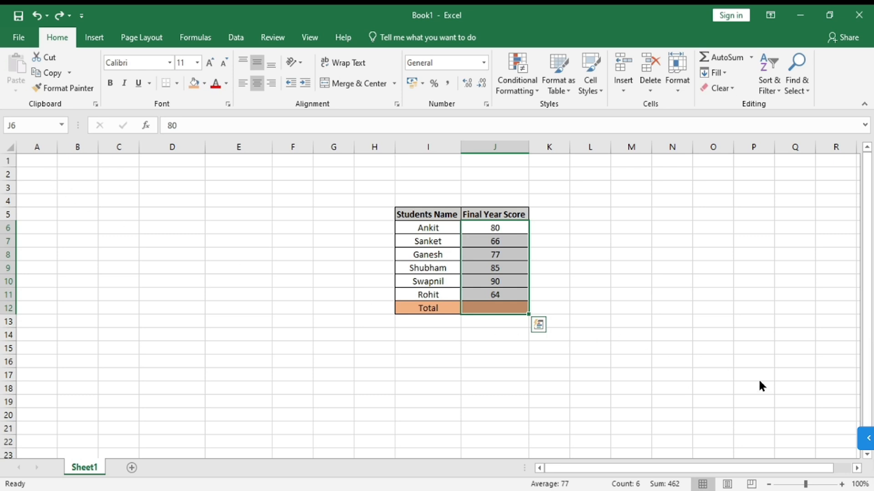
left_click(860, 437)
left_click(861, 439)
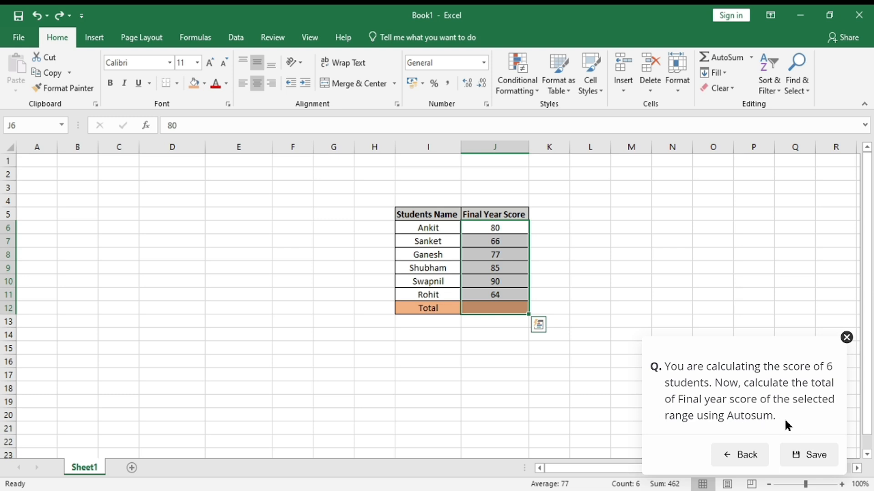
left_click(205, 41)
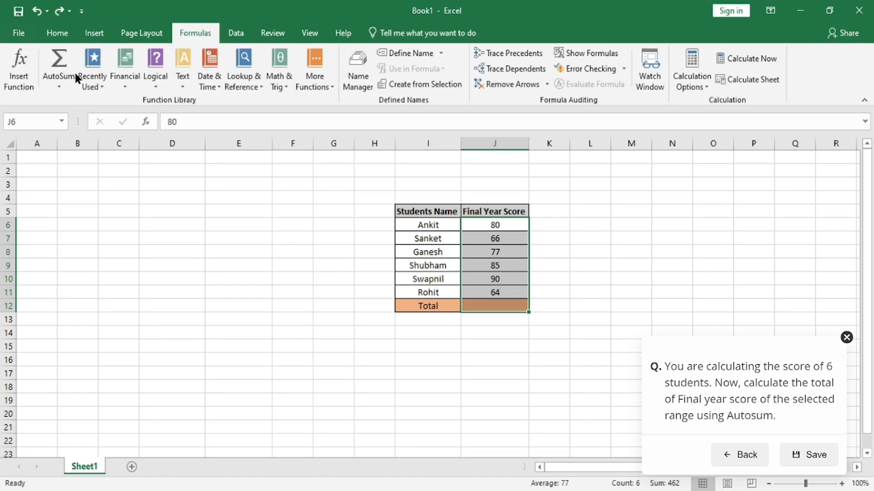
left_click(55, 59)
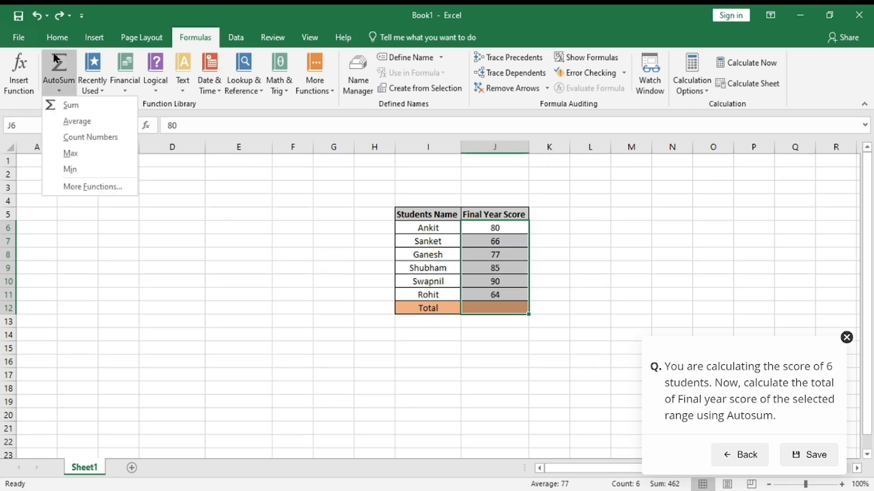
left_click(71, 106)
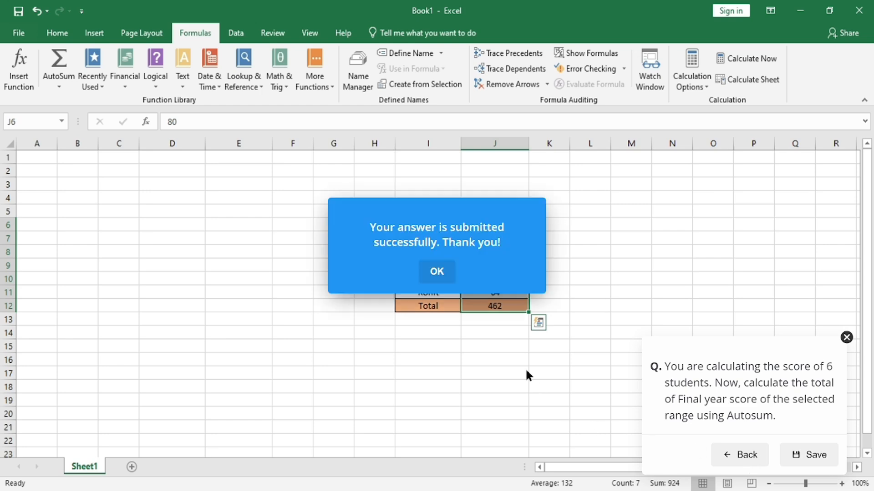
left_click(439, 271)
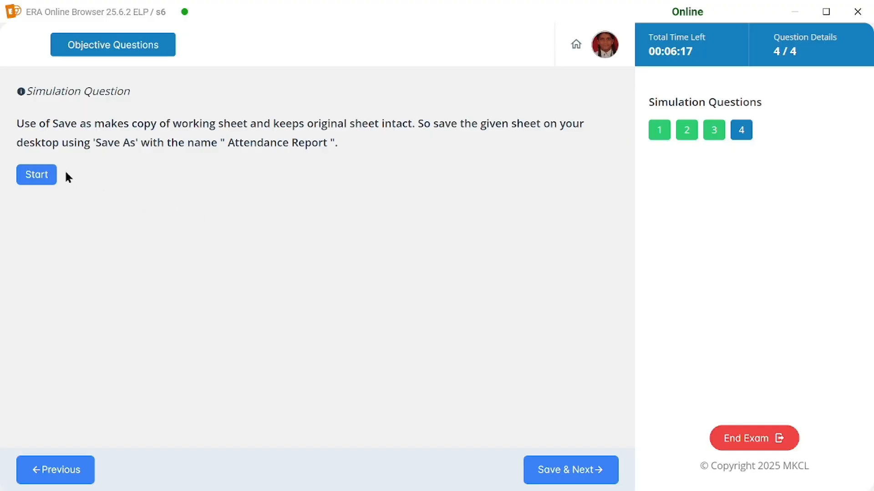
- Start the fourth simulation question and save a copy of the weekly attendance workbook to the Desktop as "Attendance Report"
left_click(47, 176)
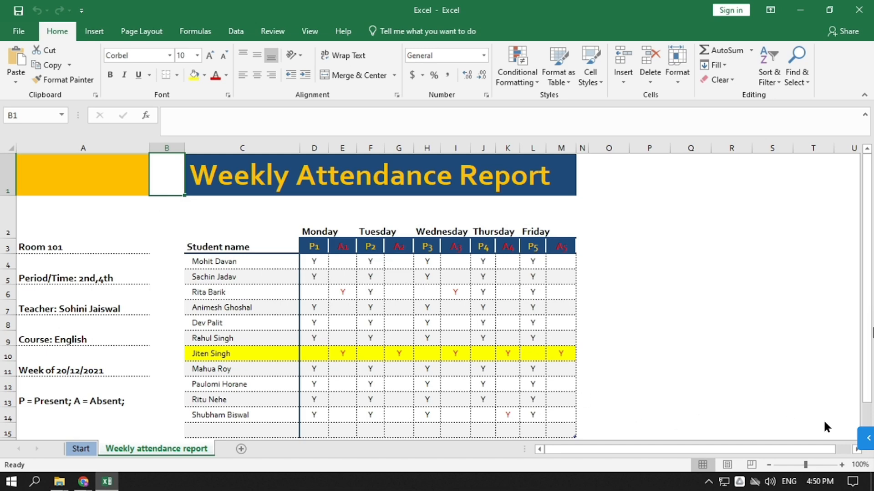
left_click(865, 438)
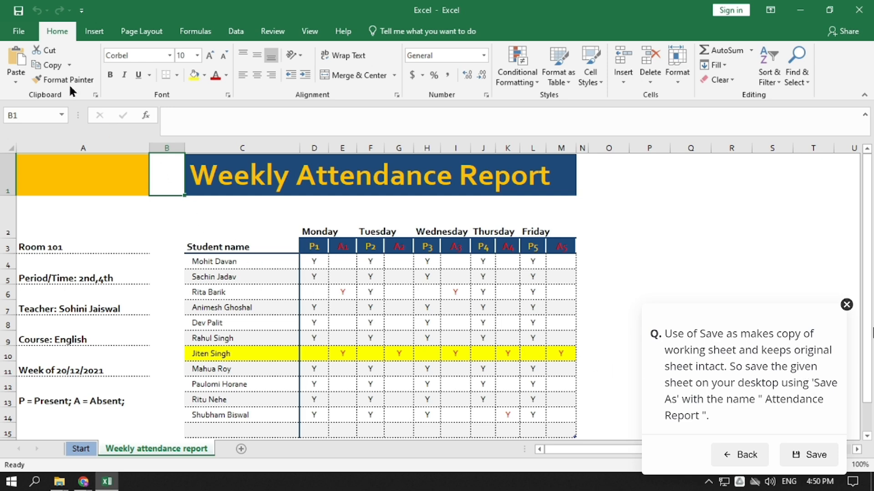
left_click(18, 31)
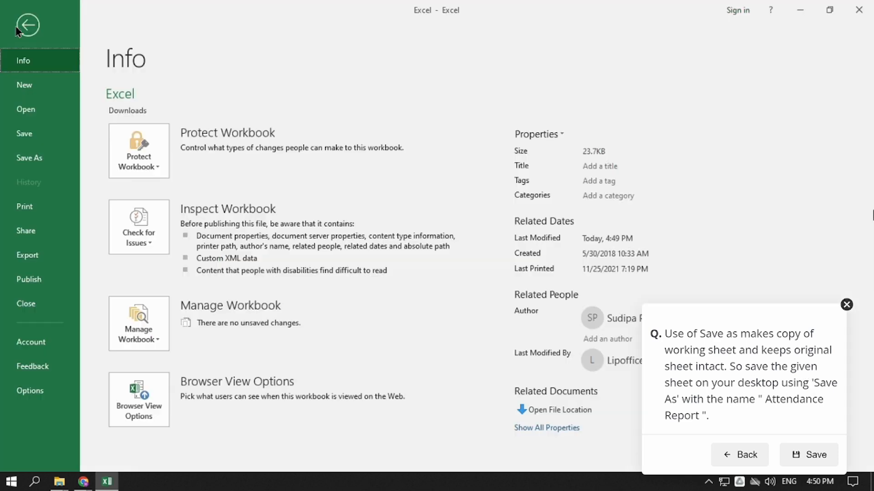
left_click(25, 157)
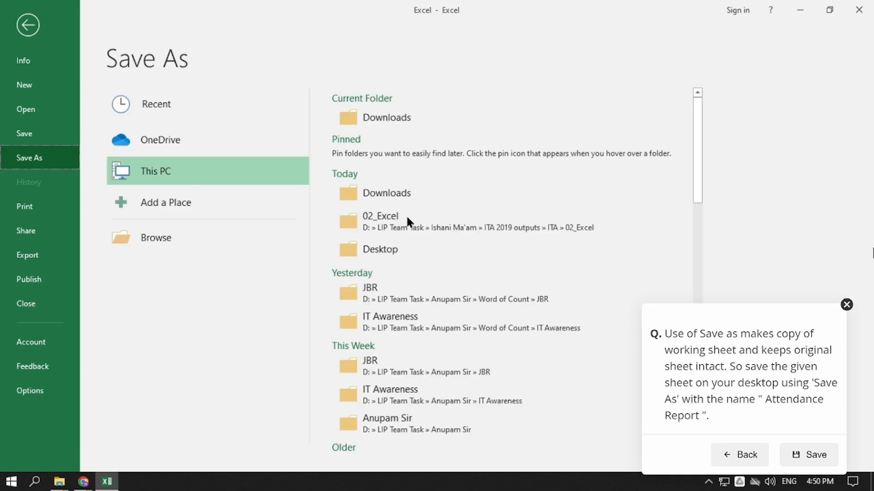
left_click(400, 251)
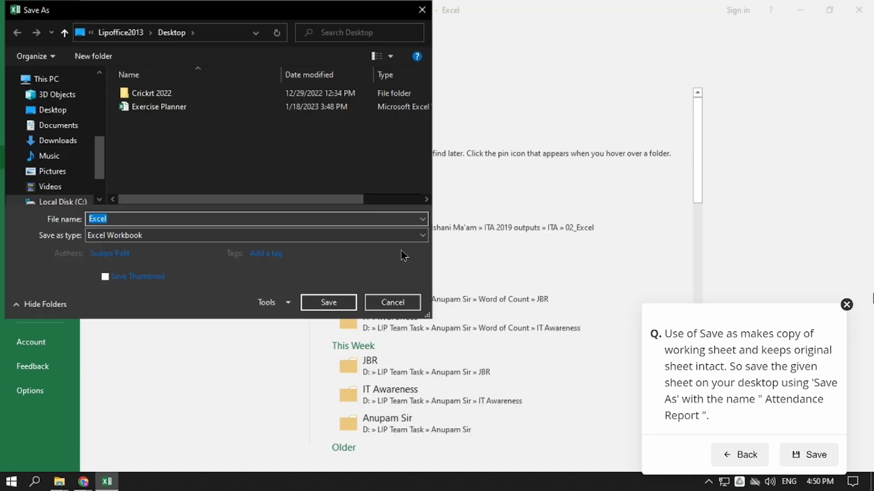
type("Attendance Report")
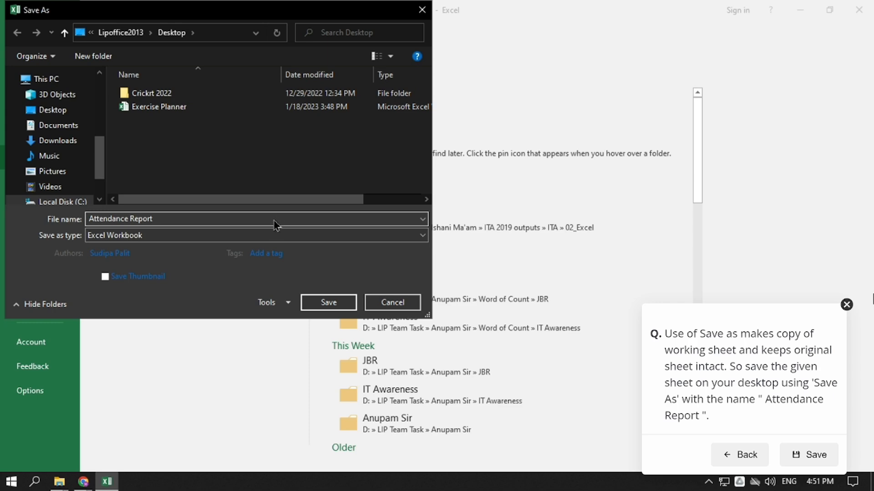
left_click(325, 302)
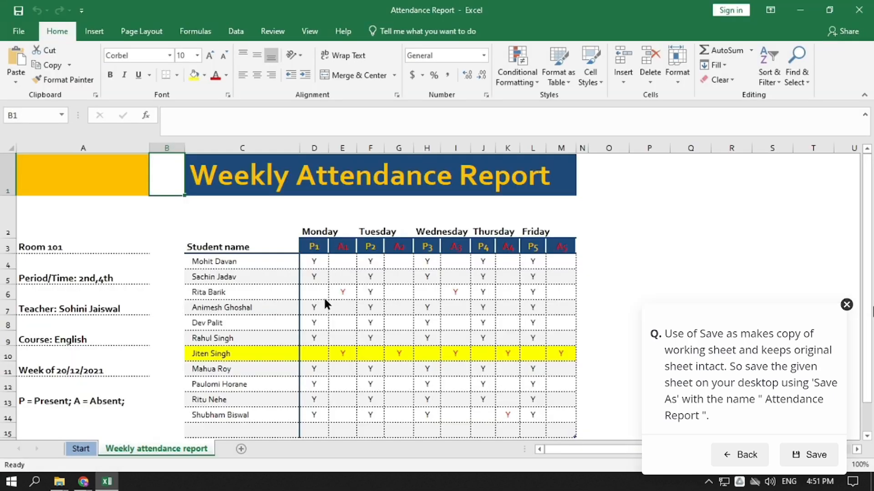
left_click(447, 275)
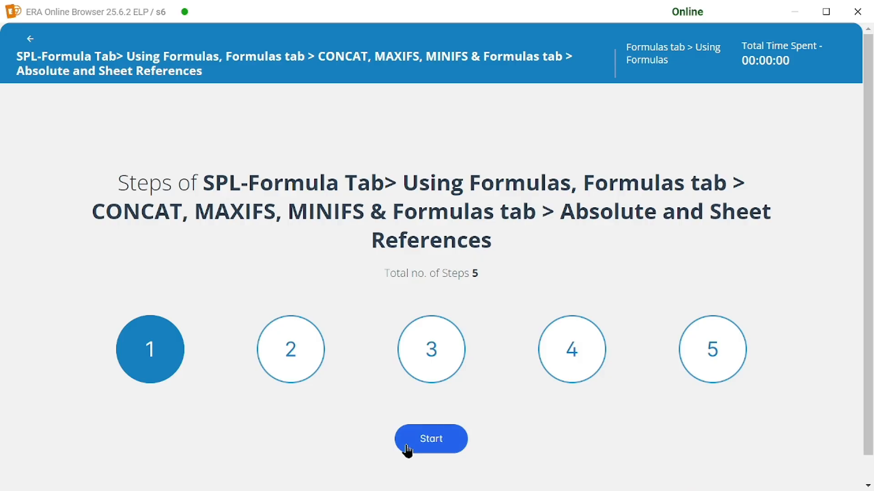
- Start the five-step formulas practice set and open its first question without a hint
left_click(407, 450)
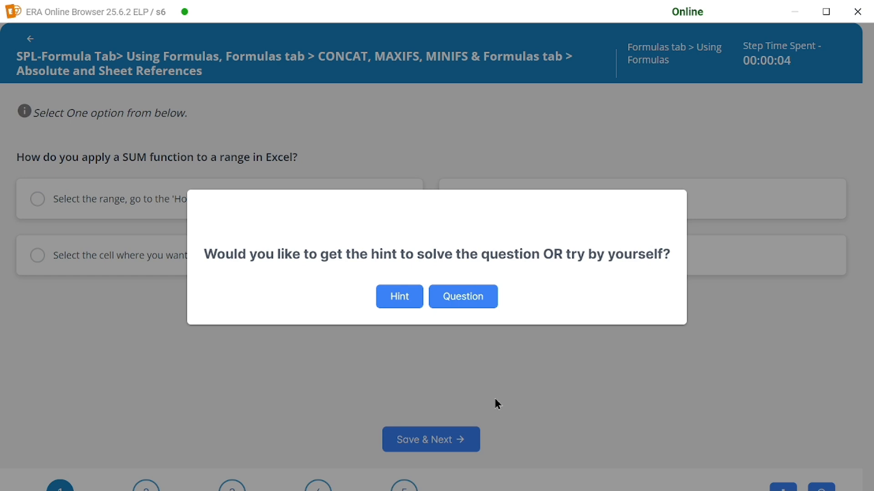
left_click(495, 301)
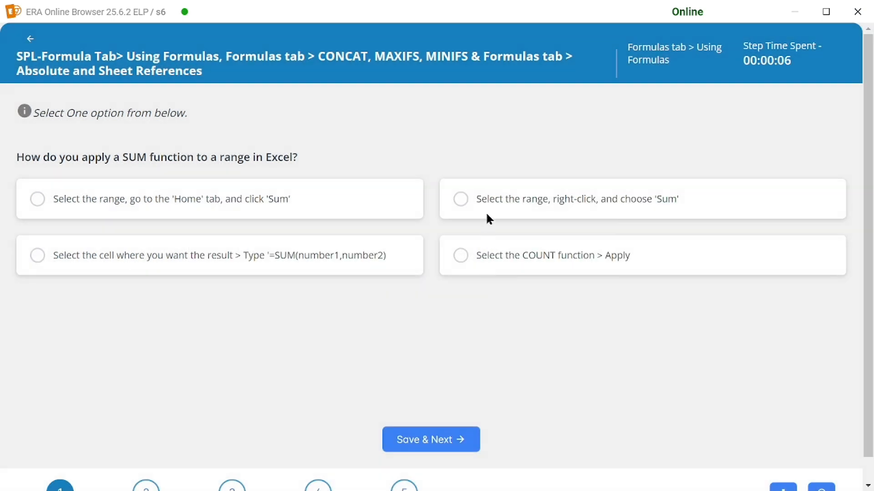
- Try answering the SUM function question with "Select the range, right-click, and choose 'Sum'" and skip the hint video
left_click(461, 204)
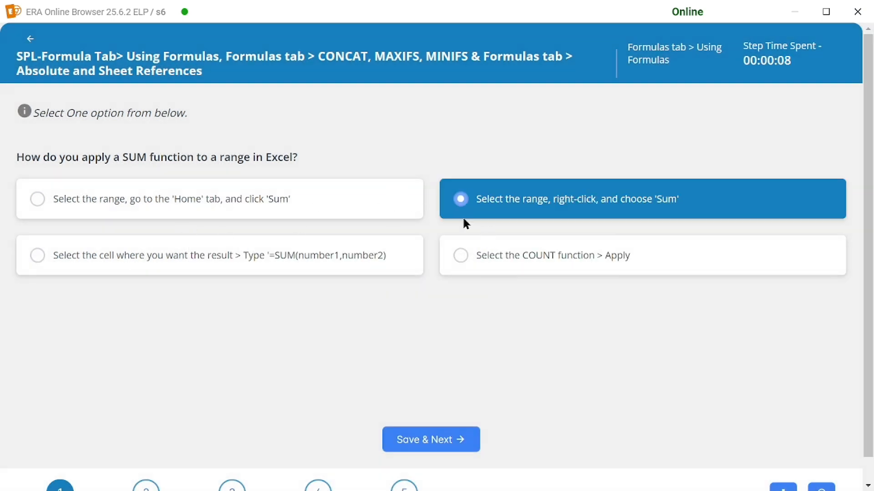
left_click(439, 431)
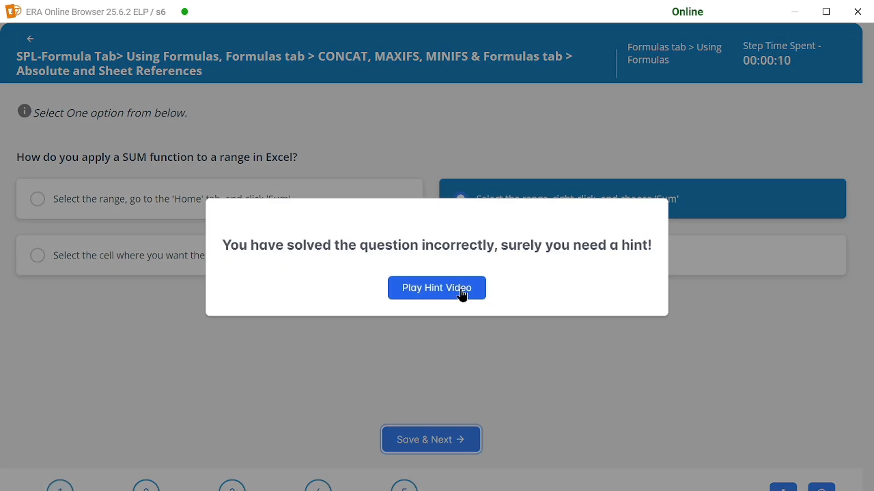
left_click(462, 296)
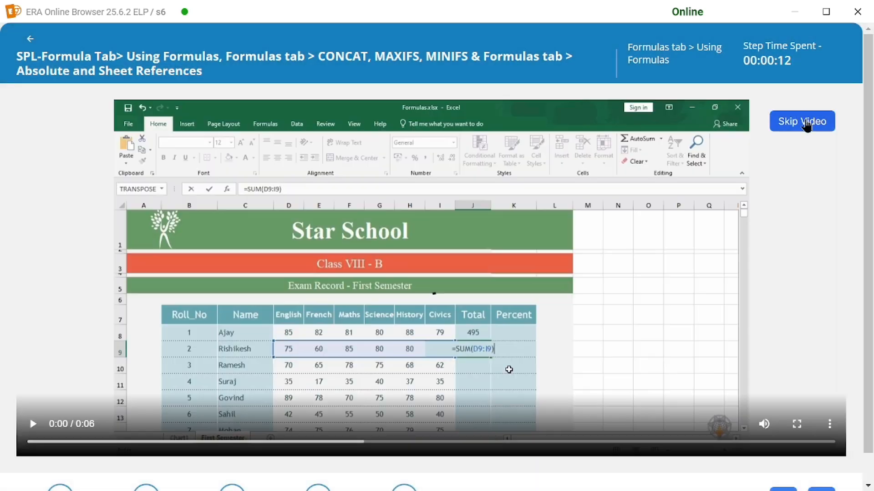
left_click(806, 125)
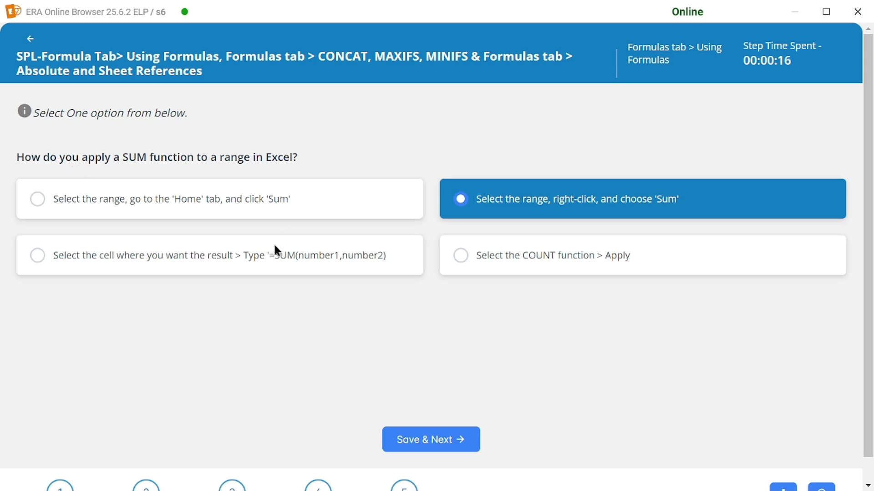
- Answer the SUM function question with the option to select the result cell and type =SUM(number1,number2), and save it
left_click(263, 265)
left_click(461, 439)
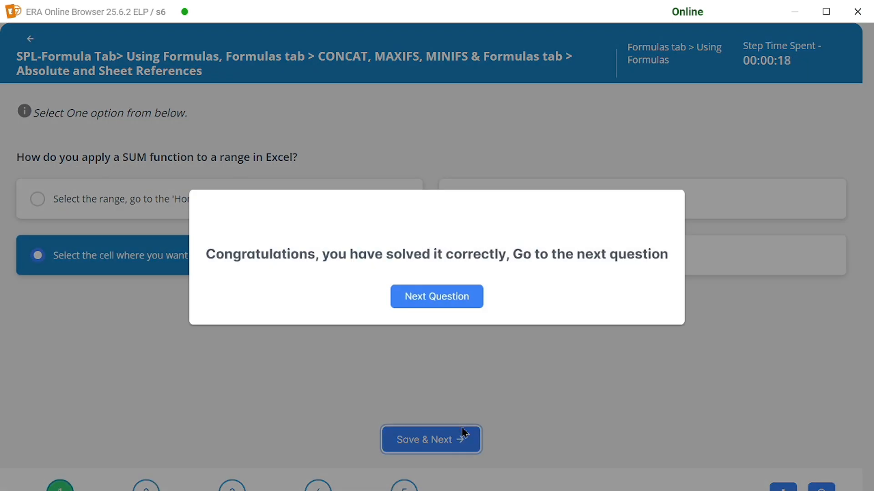
left_click(467, 294)
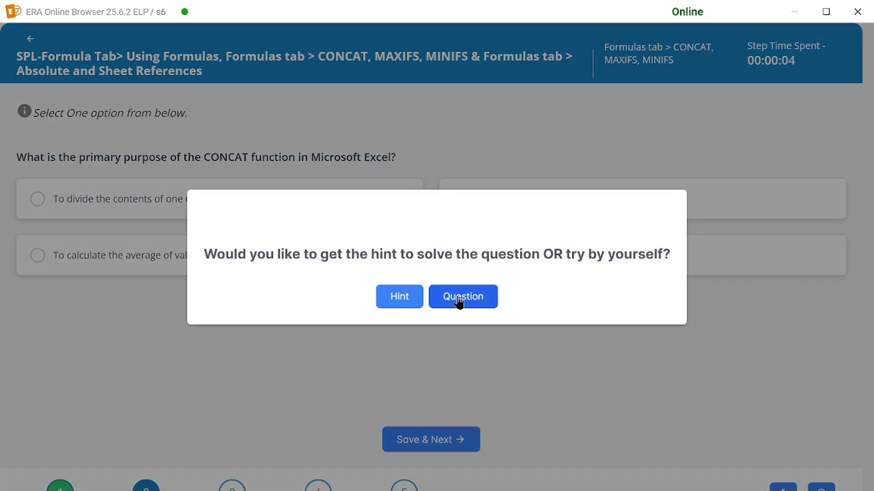
- Answer the question on the primary purpose of CONCAT with "To Combining text several ranges or strings." and save it
left_click(461, 297)
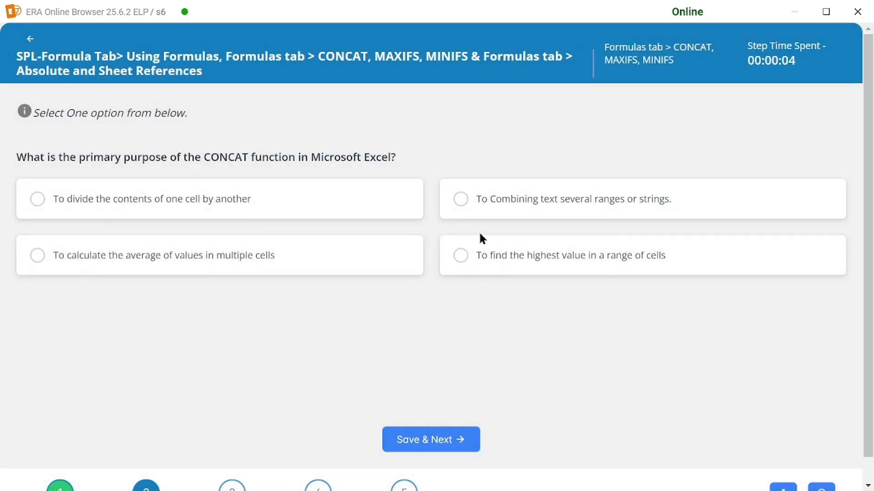
left_click(460, 197)
left_click(449, 439)
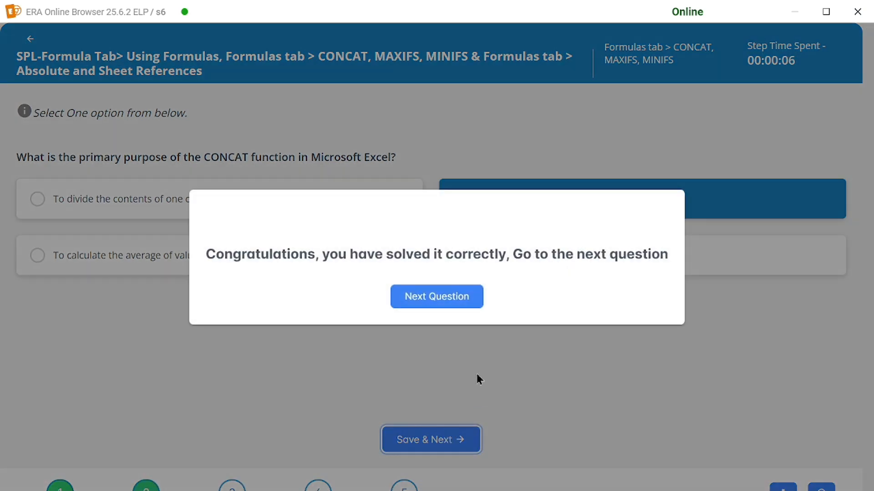
left_click(469, 302)
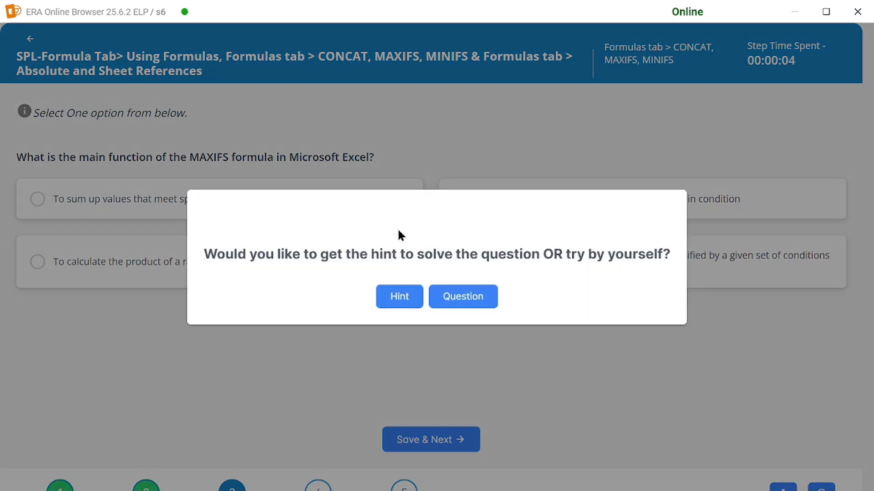
- Answer the MAXIFS question with "To return the maximum value among cells specified by a given set of conditions or criteria" and save it
left_click(473, 298)
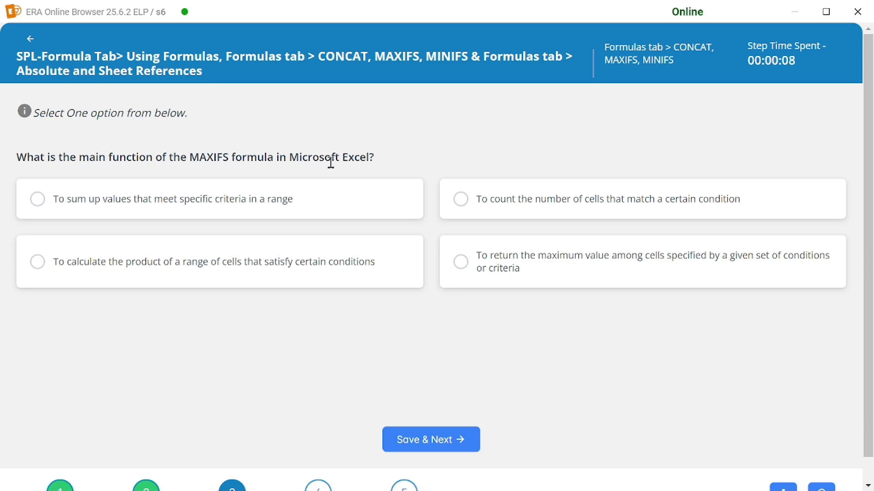
left_click(460, 262)
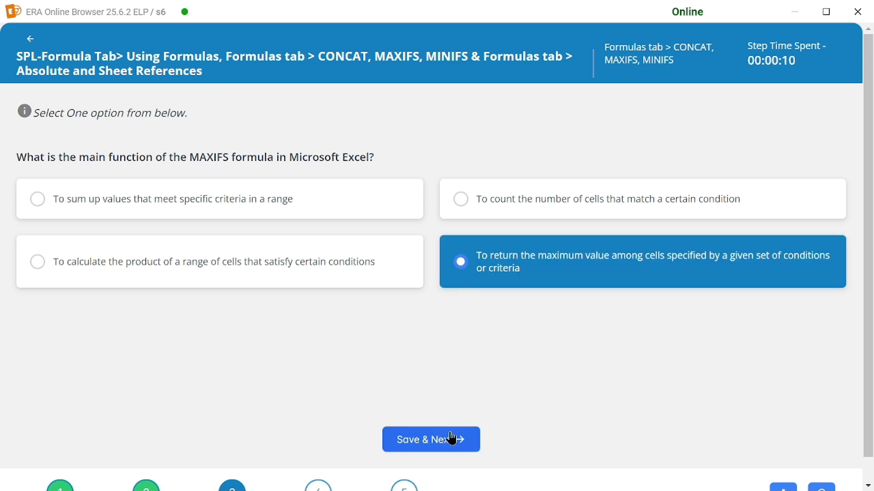
left_click(452, 439)
left_click(466, 311)
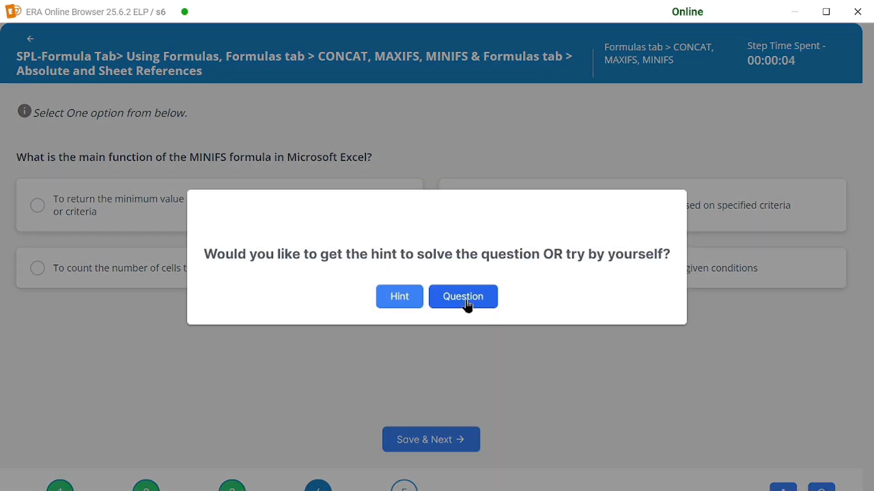
- Answer the MINIFS question with "To return the minimum value among cells specified by a given set of conditions or criteria" and save it
left_click(467, 304)
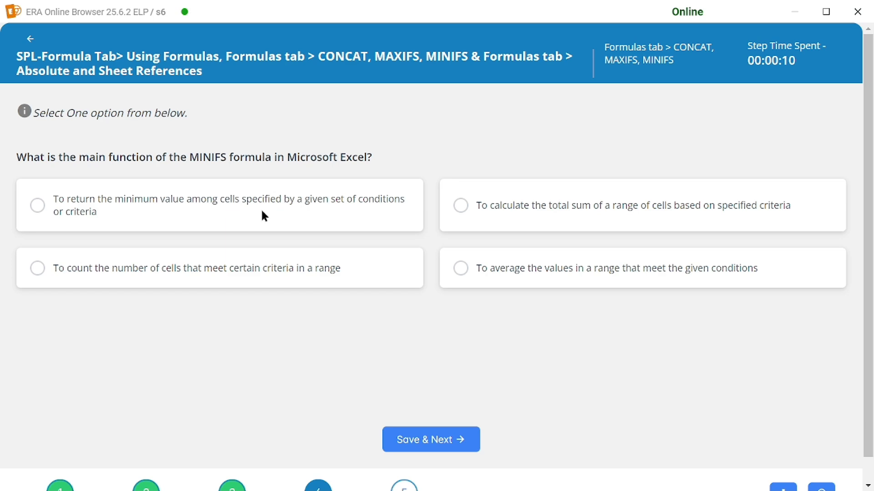
left_click(313, 210)
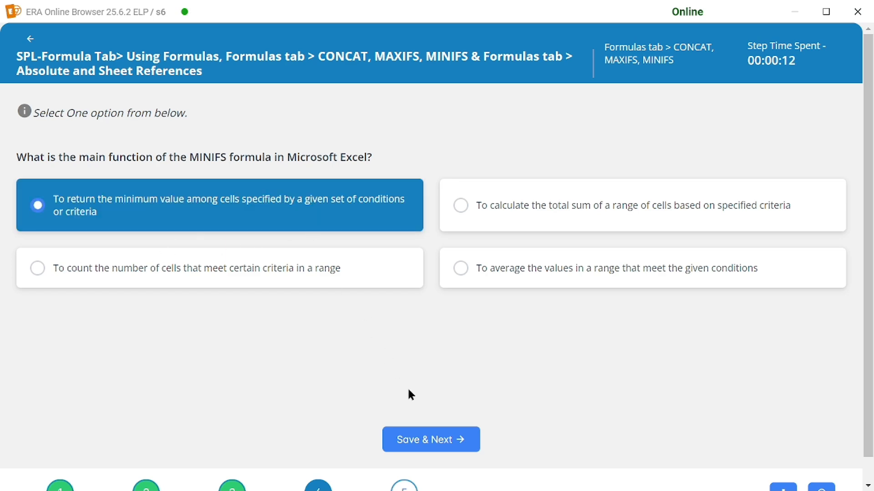
left_click(425, 439)
left_click(429, 297)
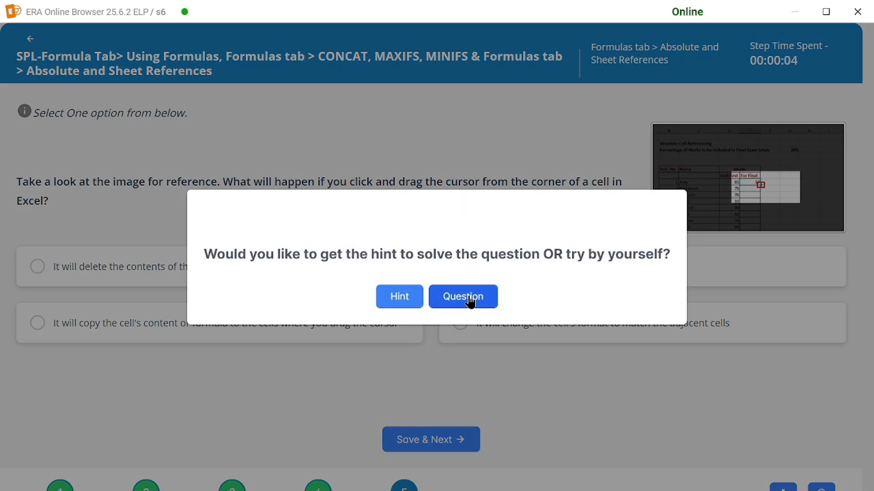
- View the reference image enlarged, then answer the cell-corner question with the option to copy the cell's content or formula, and save it
left_click(464, 301)
left_click(749, 198)
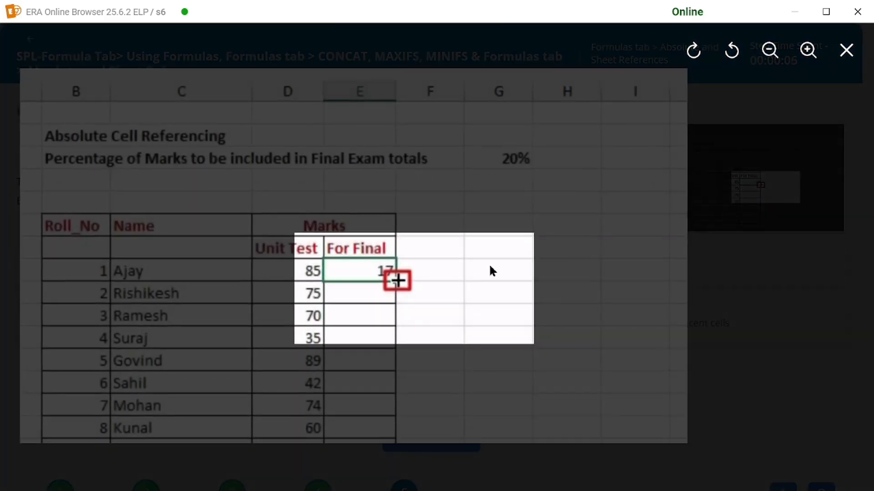
left_click(846, 50)
left_click(285, 317)
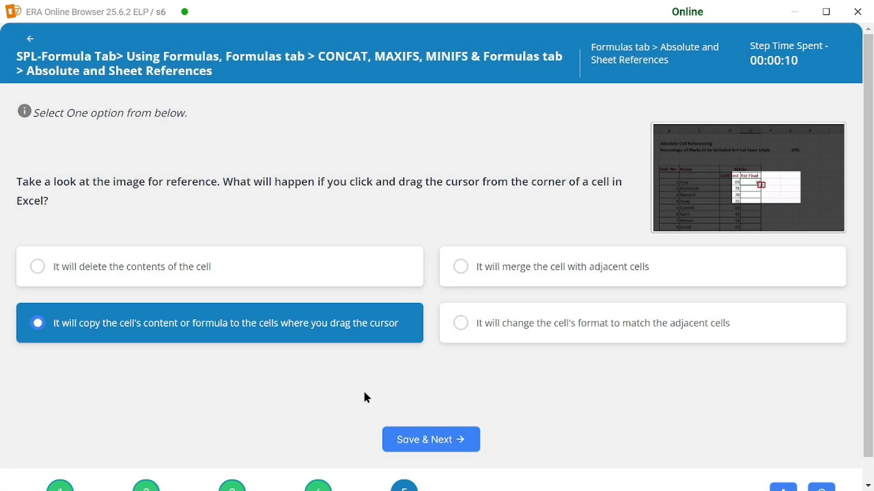
left_click(401, 439)
left_click(445, 301)
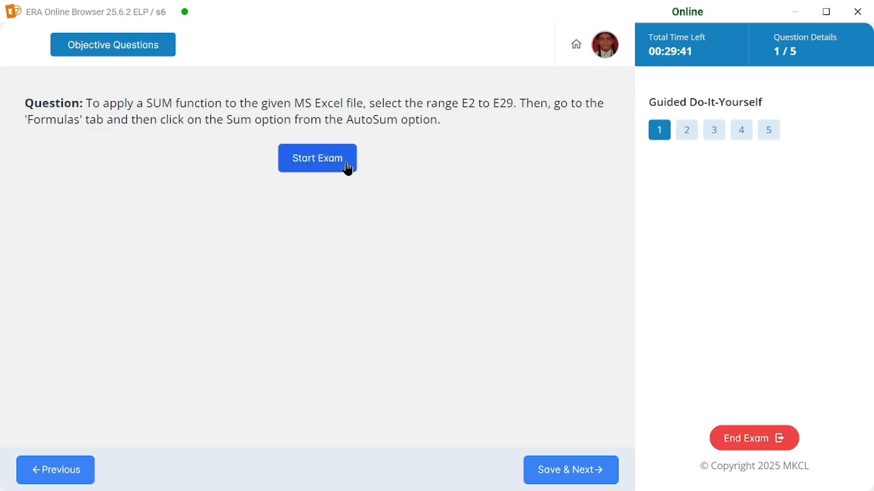
- Start the first Guided Do-It-Yourself question, total the range E2 to E29 with AutoSum, and submit it
left_click(347, 169)
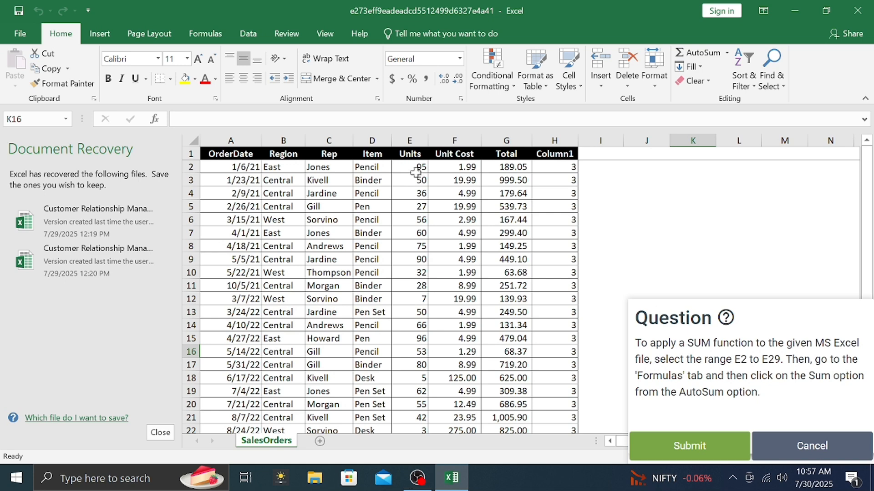
left_click_drag(405, 163, 418, 396)
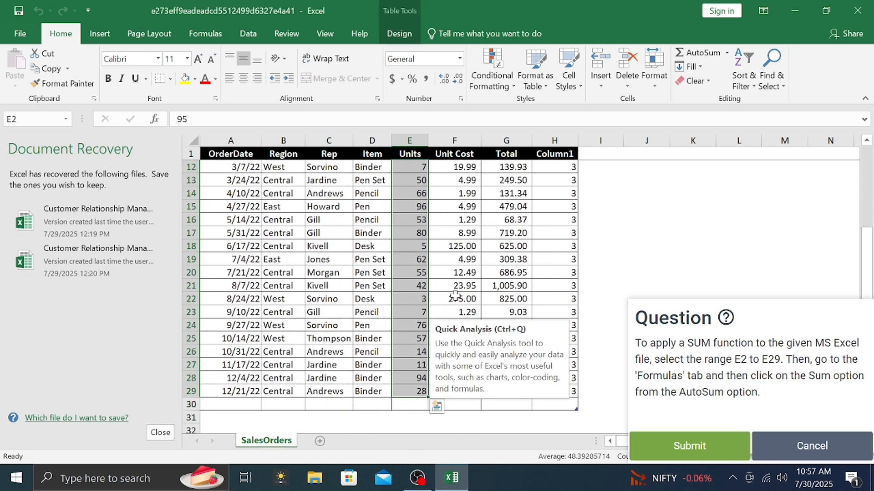
left_click(203, 32)
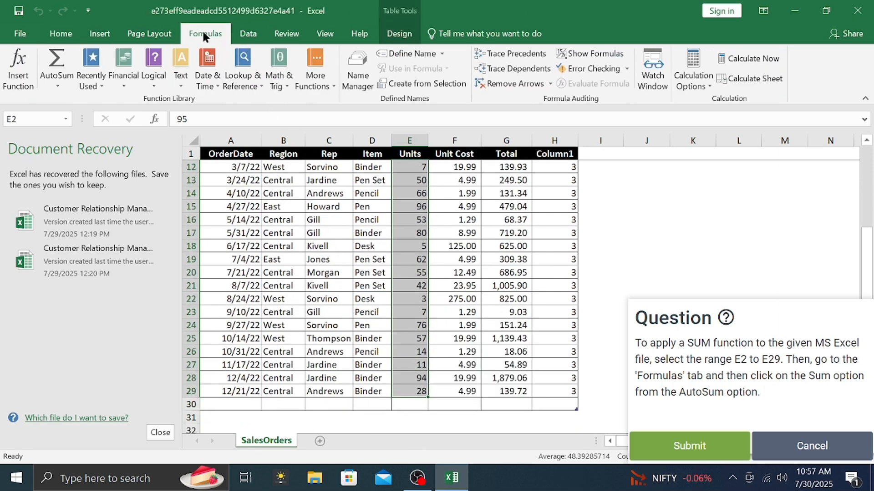
left_click(64, 59)
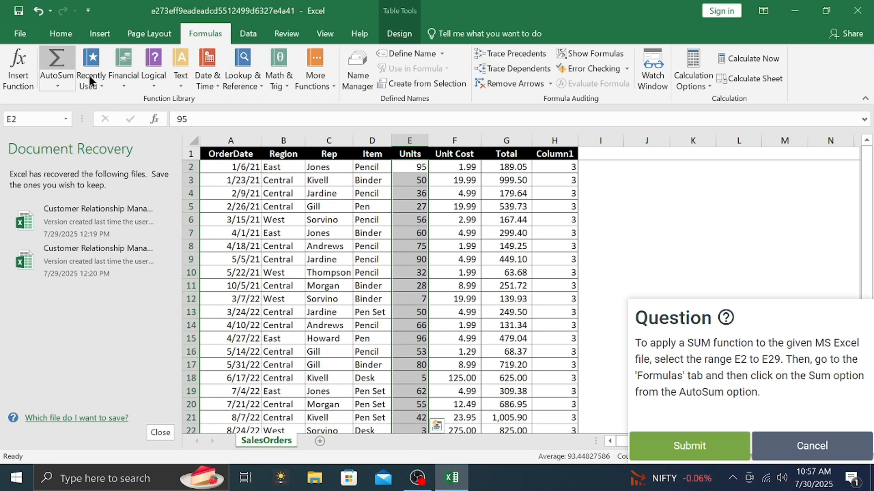
left_click(701, 453)
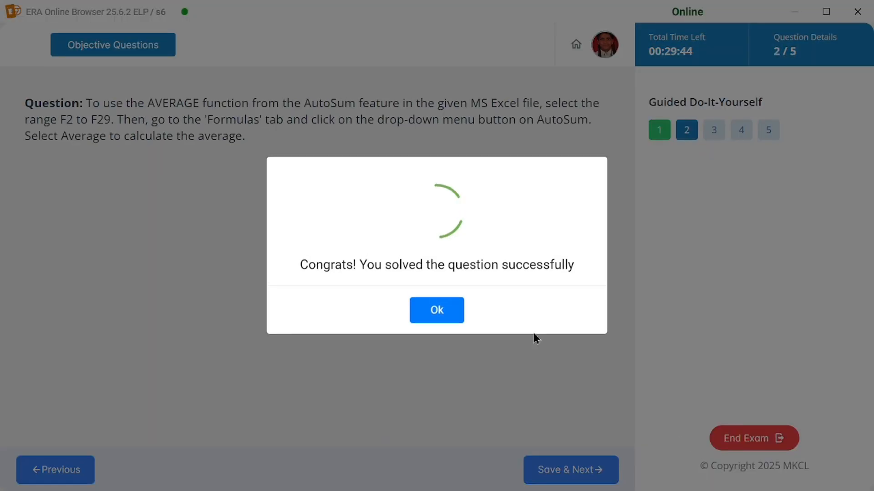
left_click(456, 313)
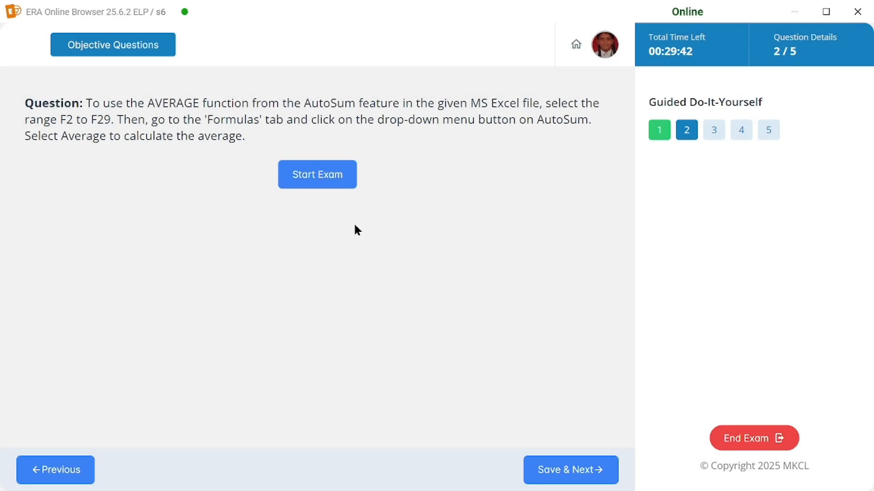
- Start the second Guided Do-It-Yourself question and select the Unit Cost range F2 to F29 in its workbook
left_click(330, 173)
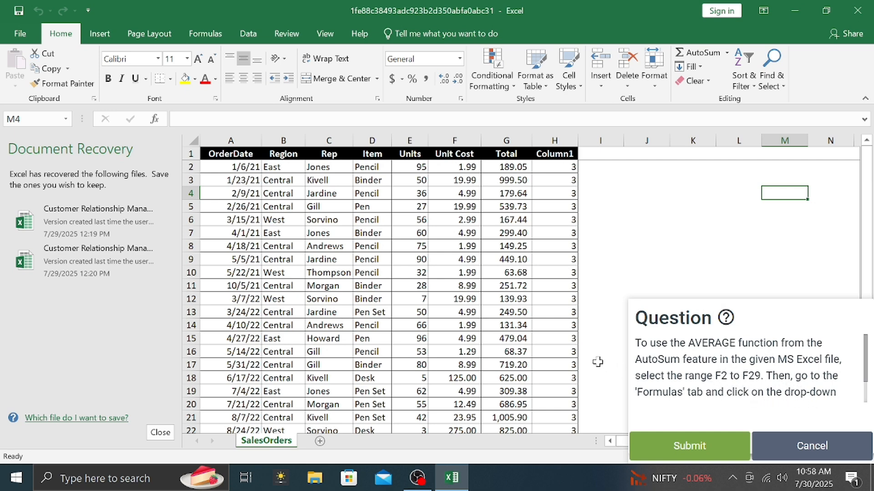
scroll(726, 366, "down", 1)
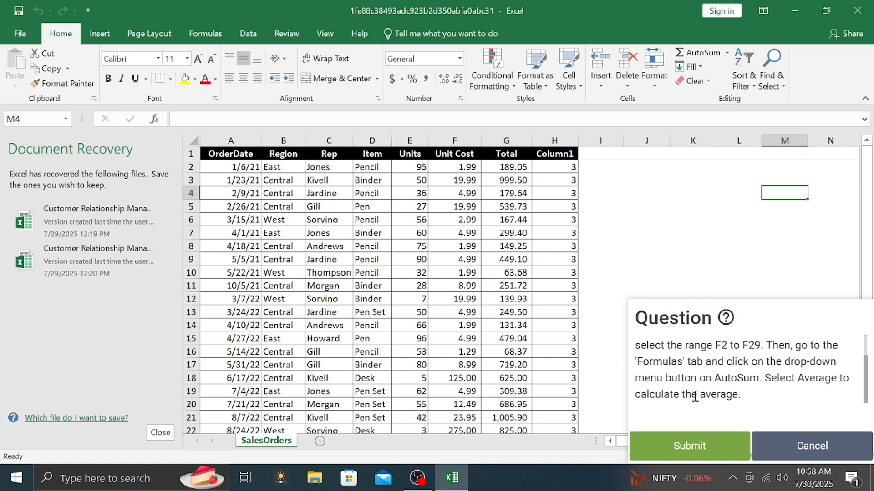
left_click(461, 167)
left_click_drag(461, 167, 464, 299)
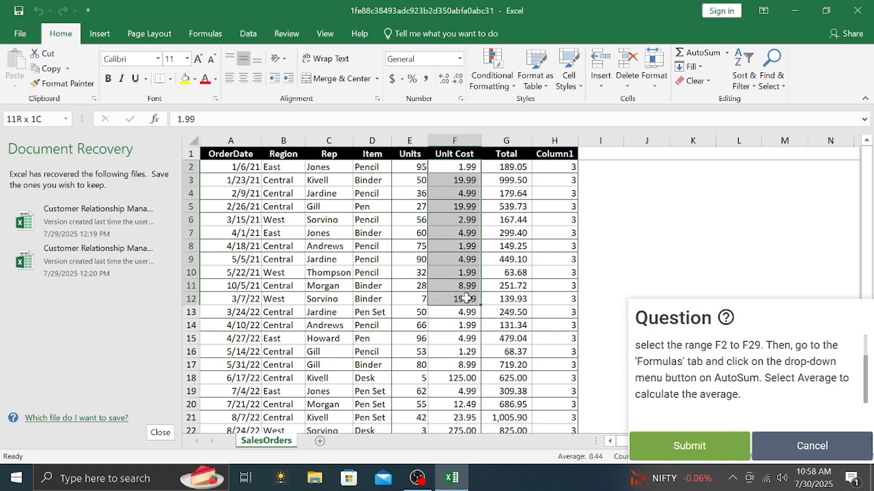
left_click(687, 214)
left_click_drag(454, 167, 457, 387)
- Calculate the average of the selected Unit Cost range with AutoSum and submit the second question
left_click(214, 35)
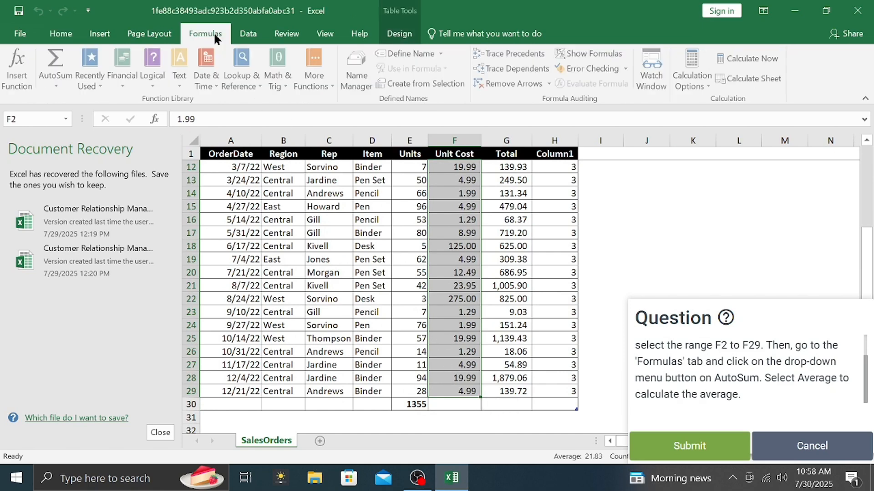
left_click(54, 87)
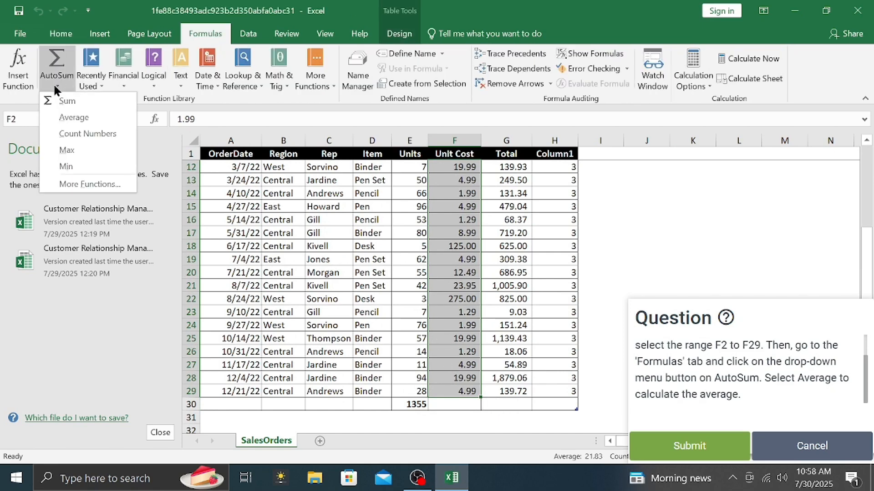
left_click(67, 118)
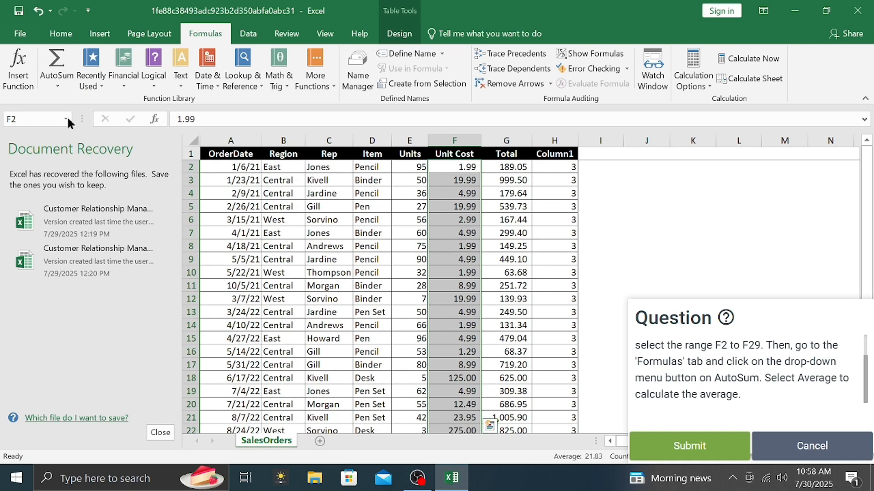
left_click(653, 442)
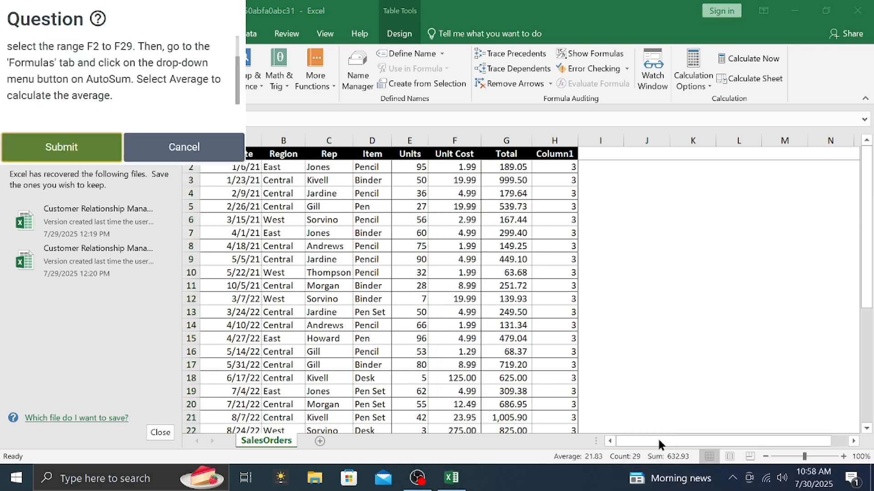
left_click(439, 309)
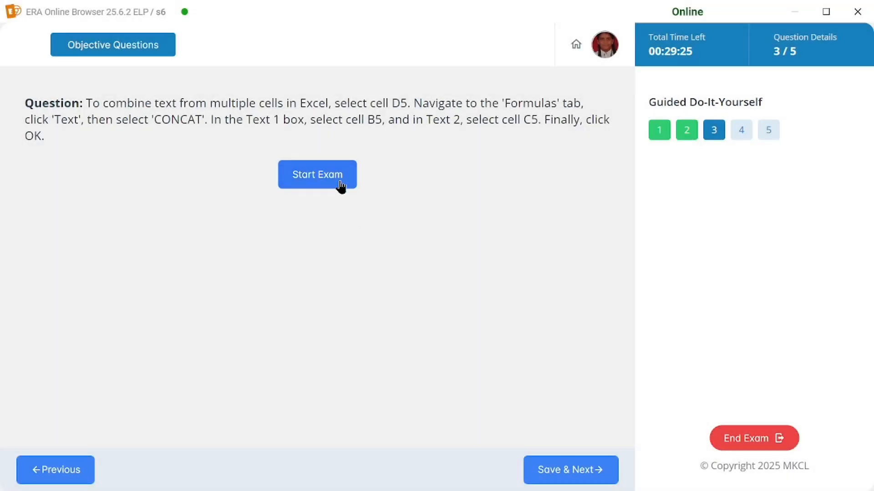
- Start the third Guided Do-It-Yourself question and insert the CONCAT text function in cell D5
left_click(339, 179)
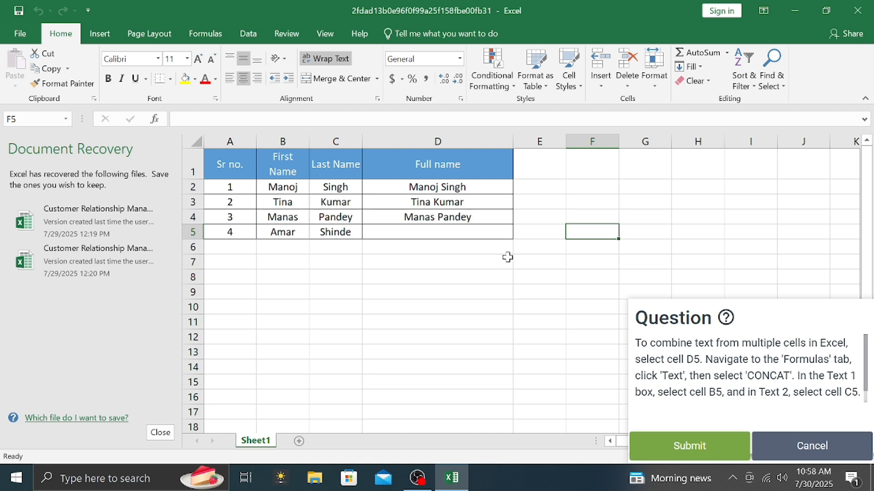
left_click(472, 235)
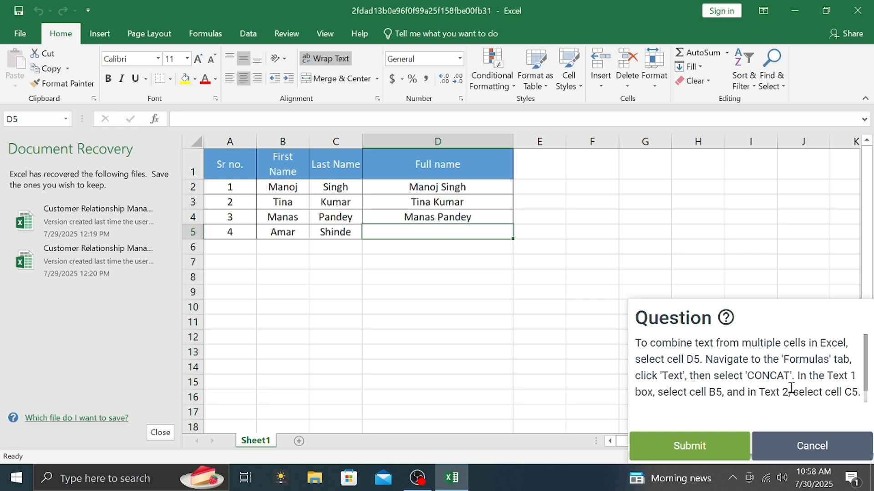
left_click(217, 29)
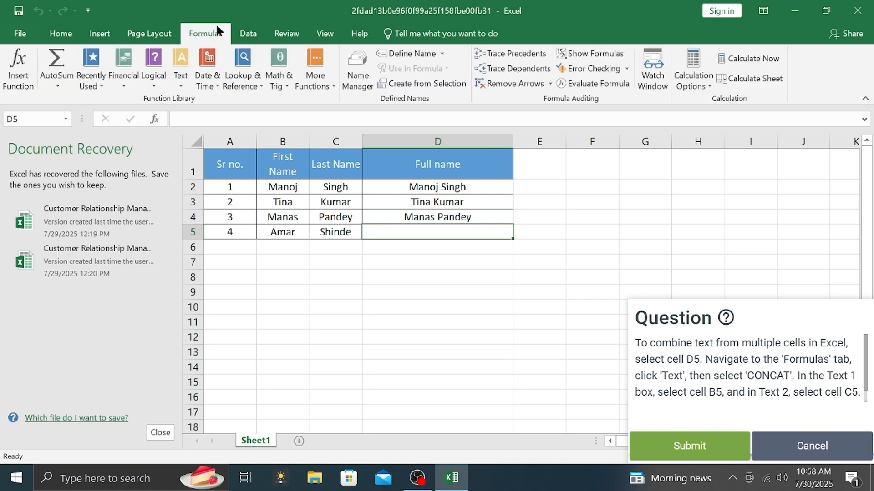
left_click(184, 83)
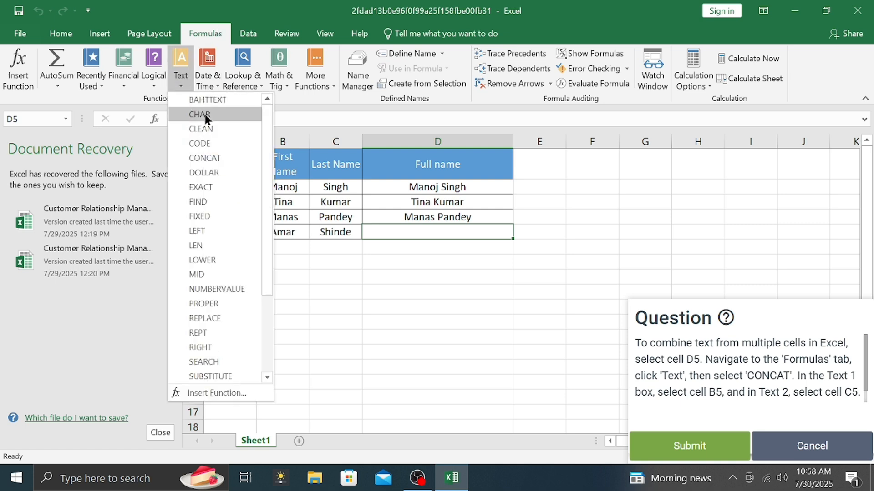
left_click(205, 158)
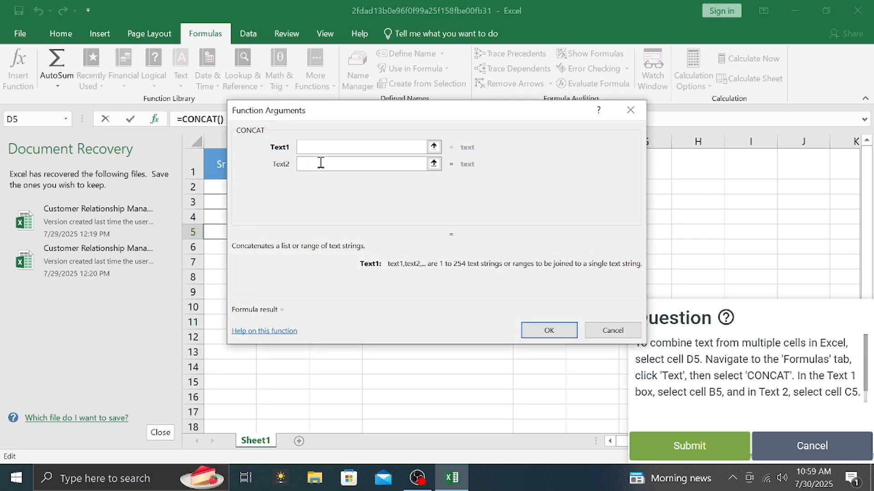
- Set the CONCAT arguments to B5 for Text1 and C5 for Text2, apply the function, and submit the third question
left_click(357, 164)
type("B5")
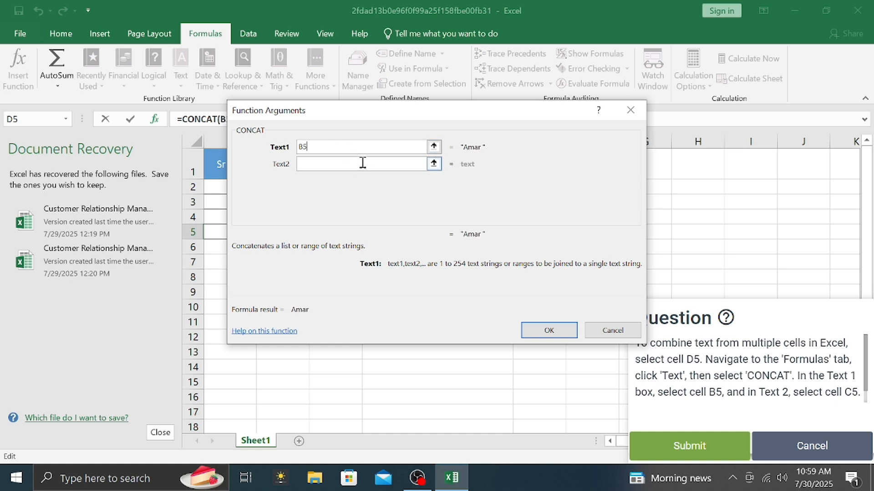
left_click(363, 163)
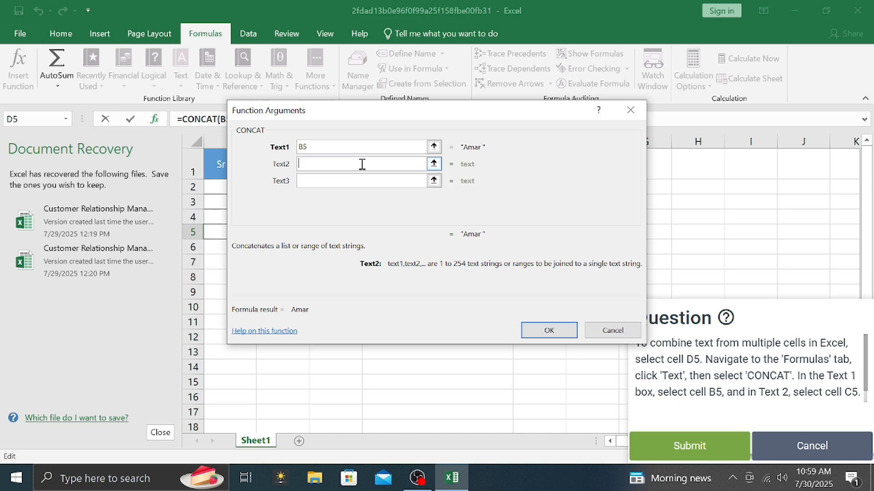
type("C5")
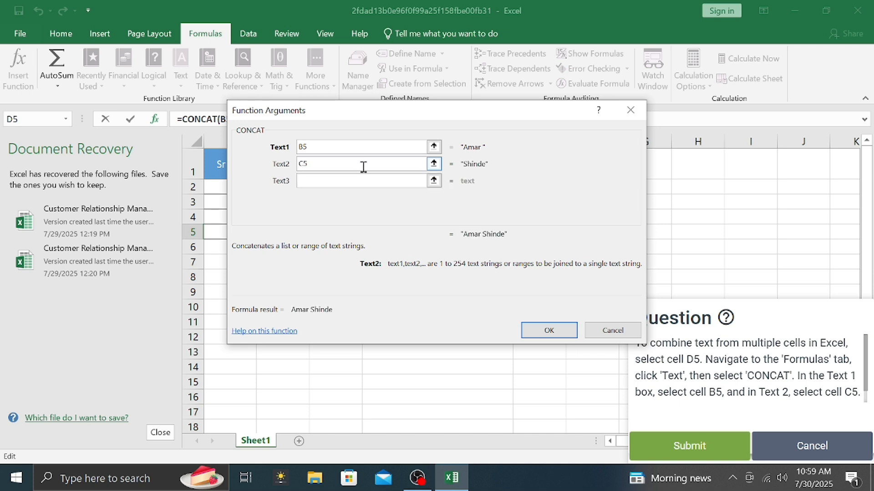
scroll(782, 374, "down", 1)
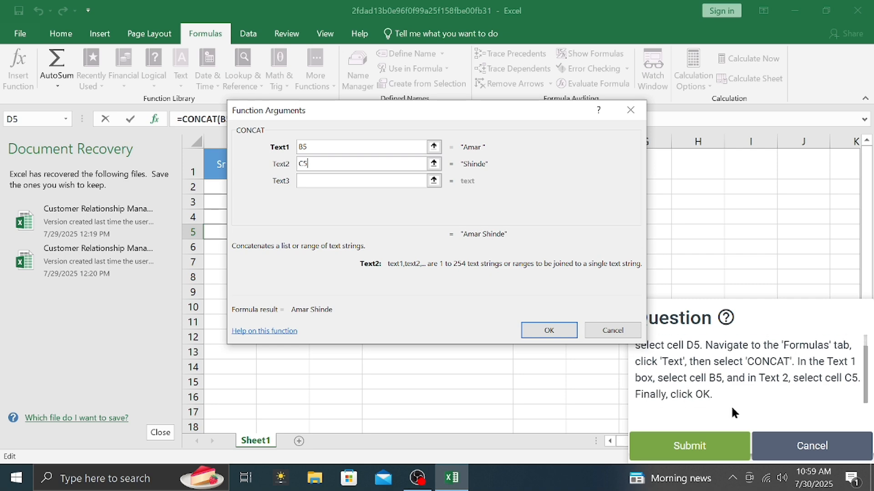
left_click(549, 331)
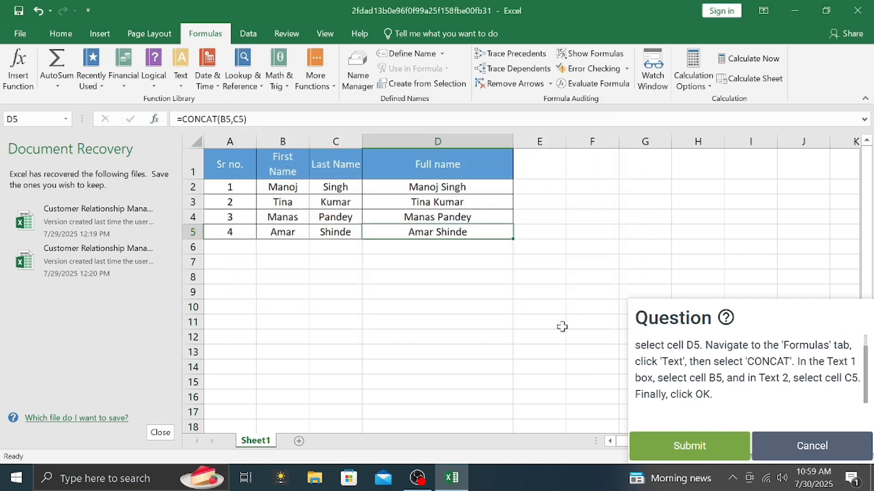
left_click(690, 445)
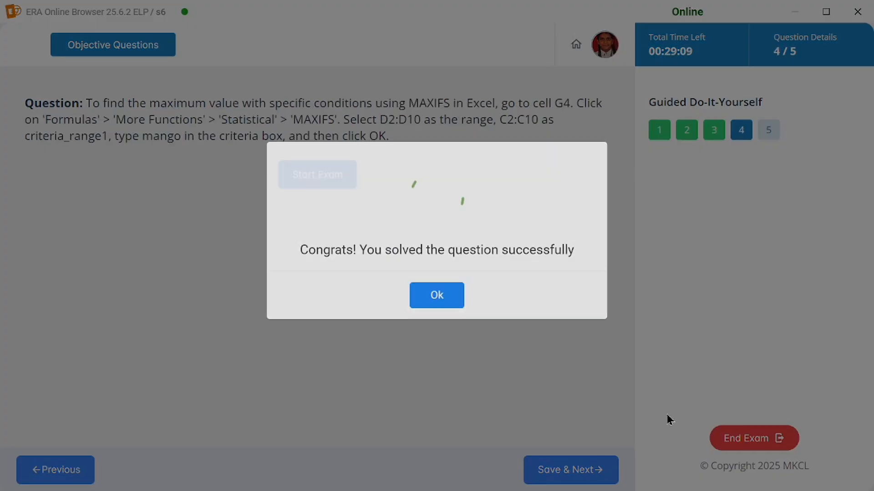
left_click(453, 309)
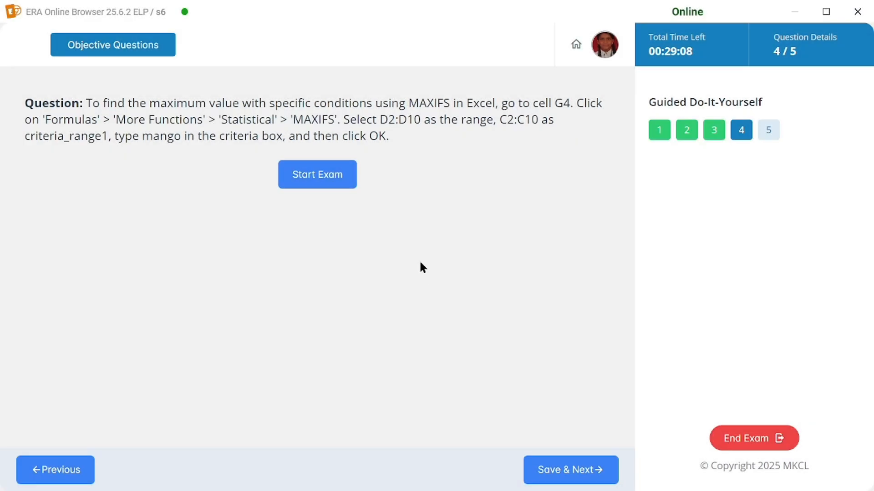
- Start the fourth Guided Do-It-Yourself question and insert the statistical function MAXIFS in cell G4
left_click(343, 179)
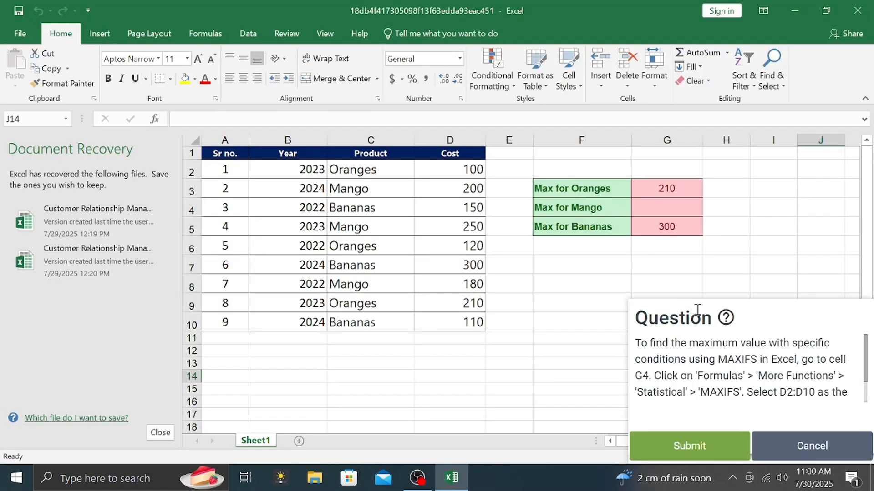
left_click(678, 208)
left_click(208, 34)
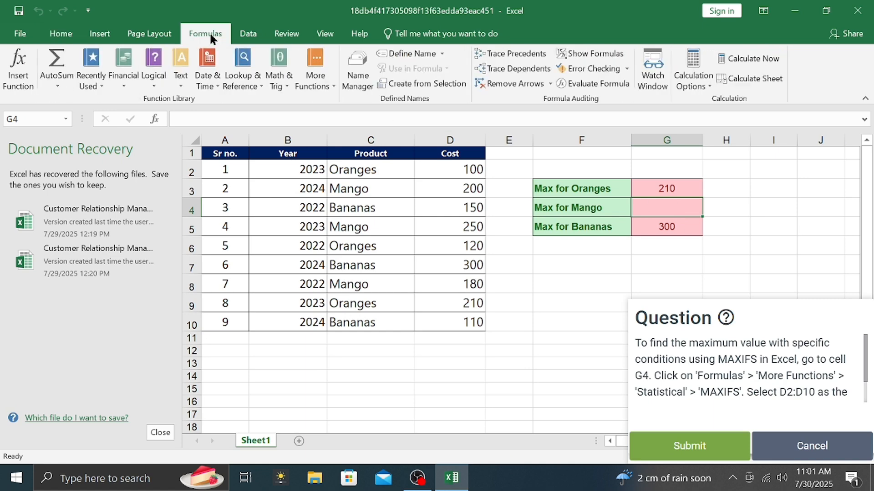
left_click(325, 86)
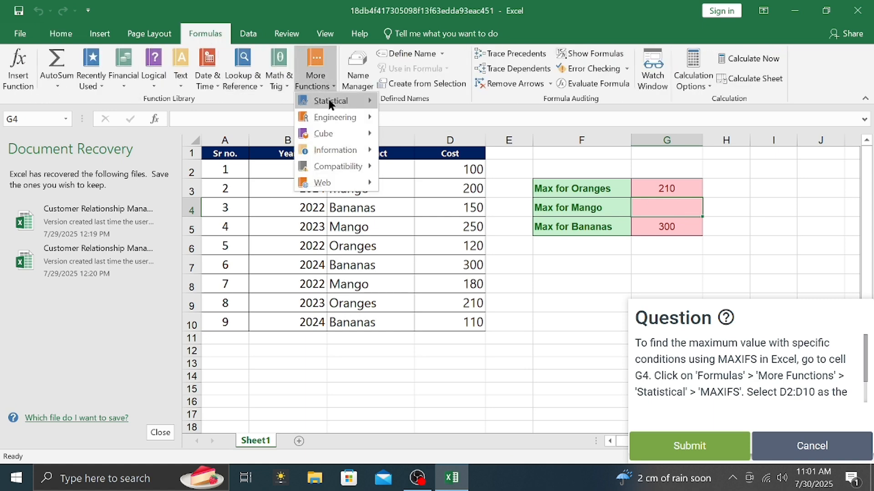
mouse_move(329, 100)
scroll(430, 277, "down", 11)
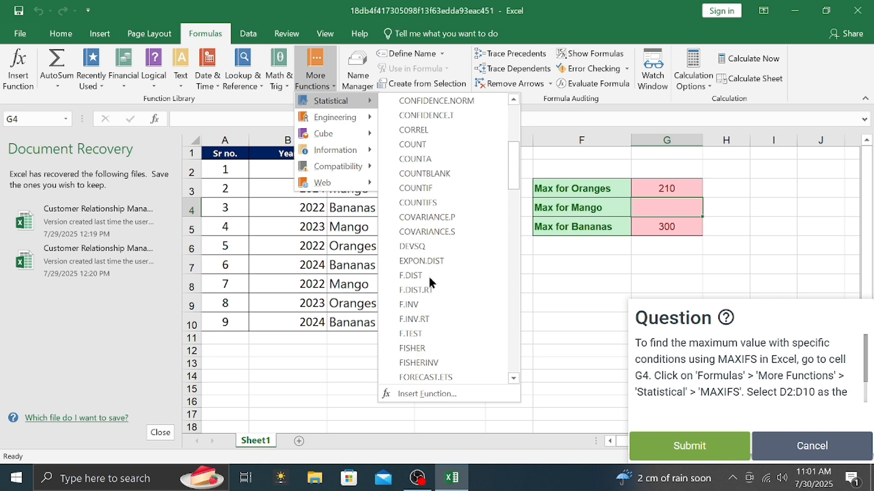
scroll(429, 276, "down", 5)
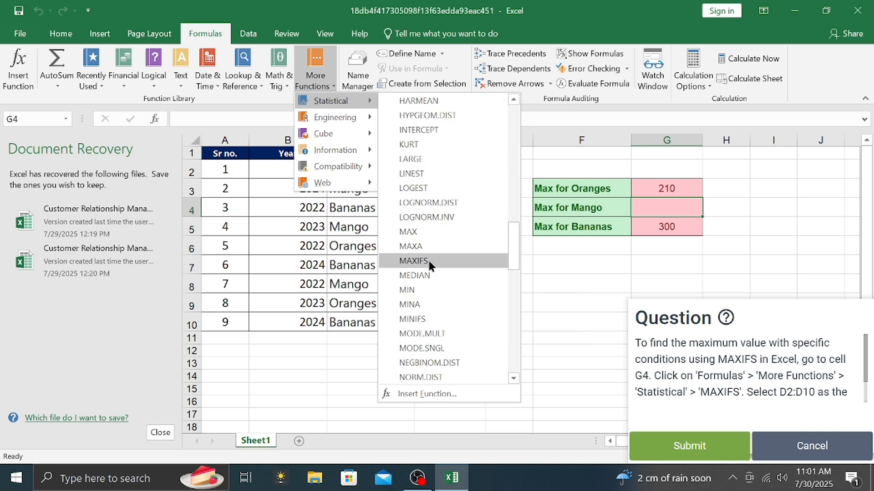
left_click(428, 262)
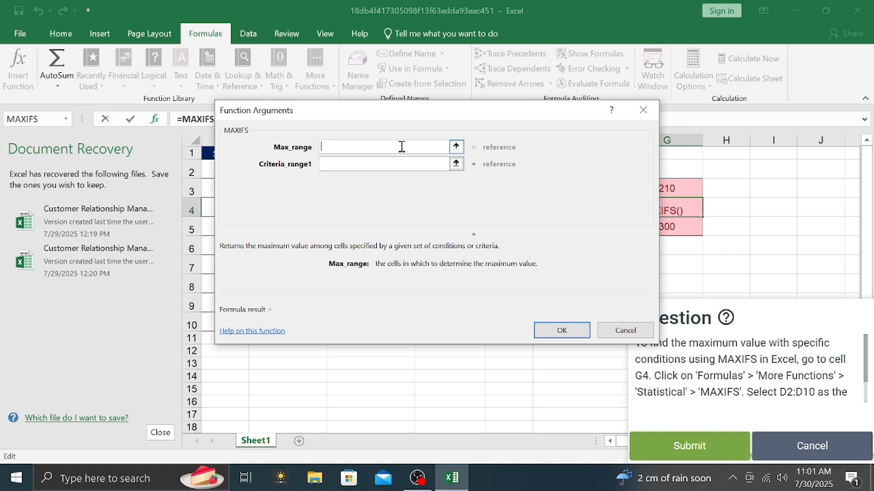
- Set the MAXIFS Max_range to D2:D10 and Criteria_range1 to C2:C10
type("2")
key("BackSpace")
type("D2:D10")
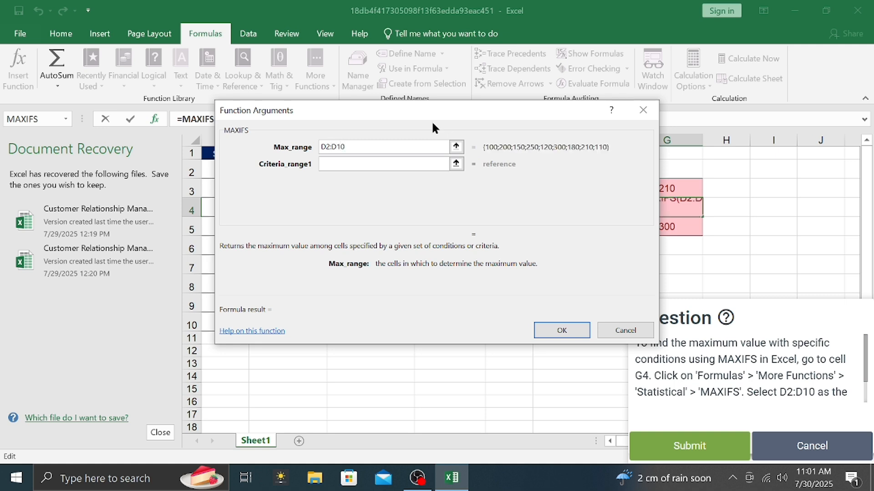
left_click(412, 162)
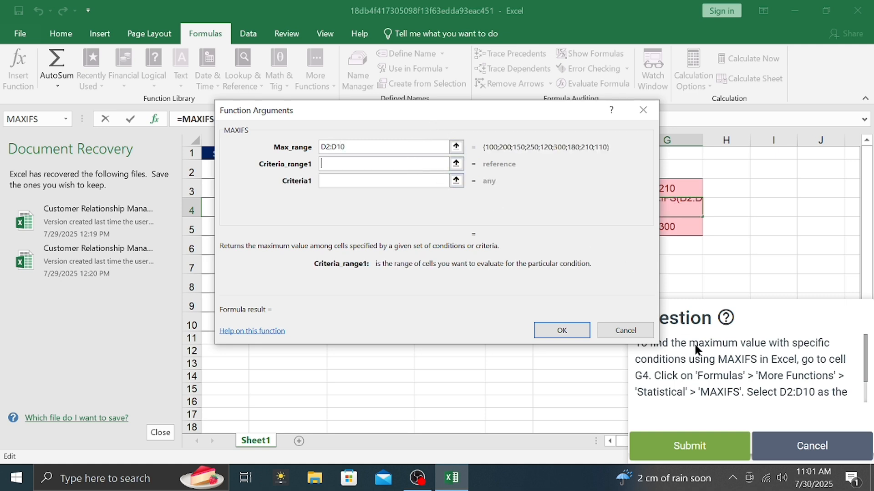
scroll(716, 376, "down", 1)
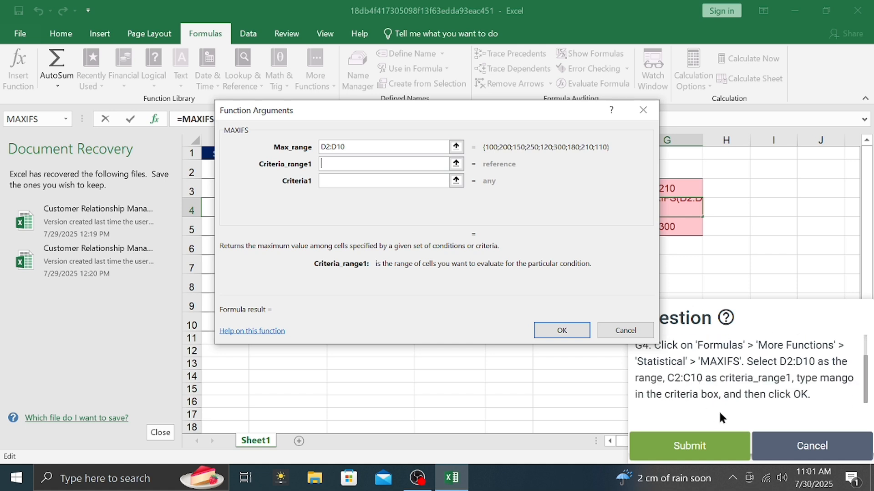
type("C2")
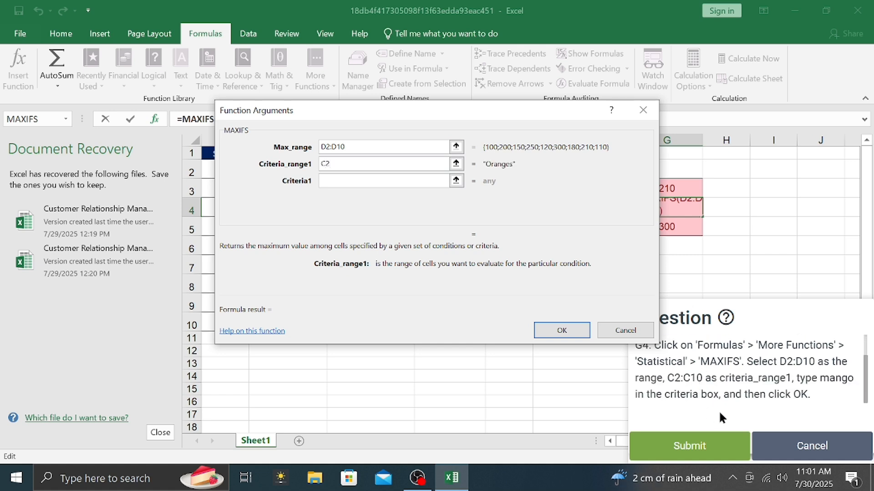
type(":C10")
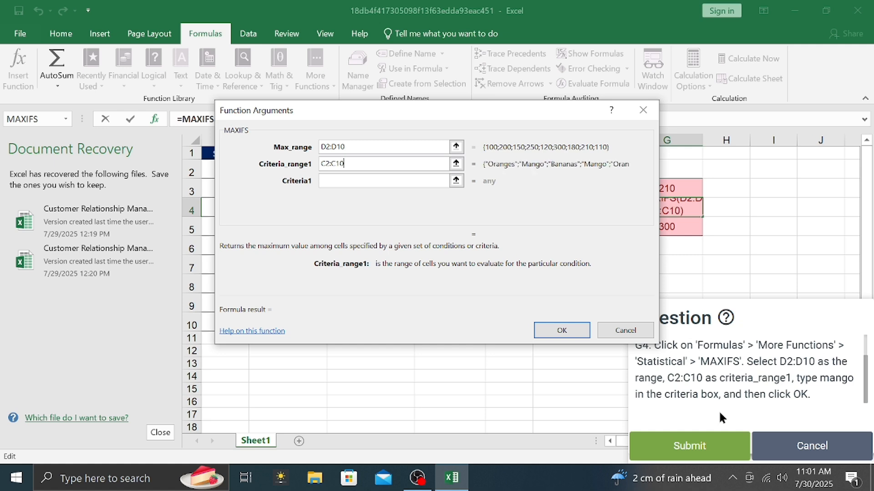
- Set the MAXIFS Criteria1 to mango, apply the function, and submit the fourth question
left_click(422, 176)
type("ma")
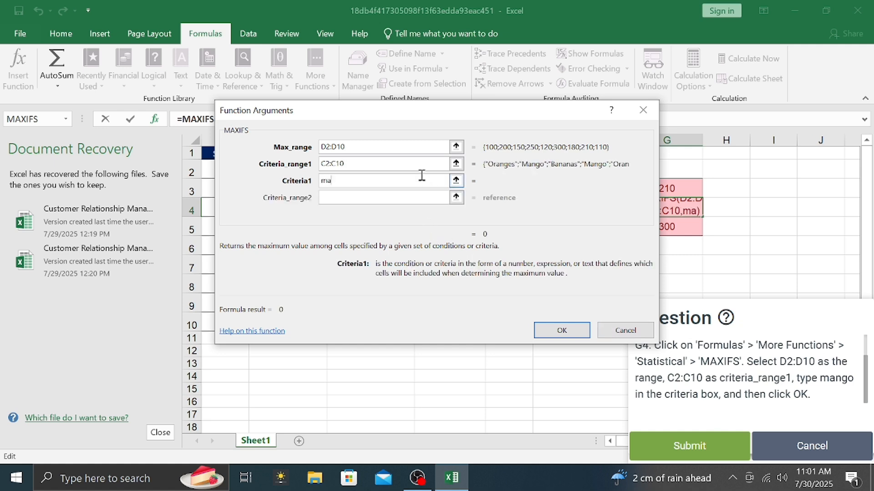
type("ngo")
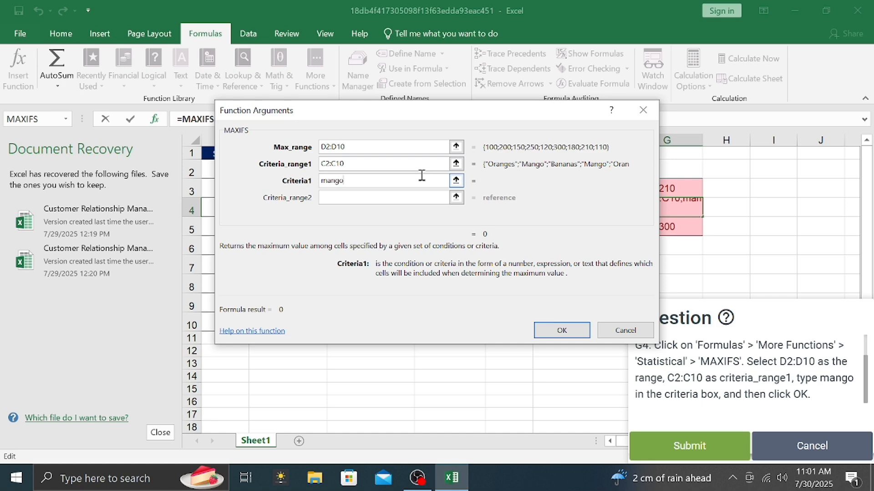
left_click(557, 329)
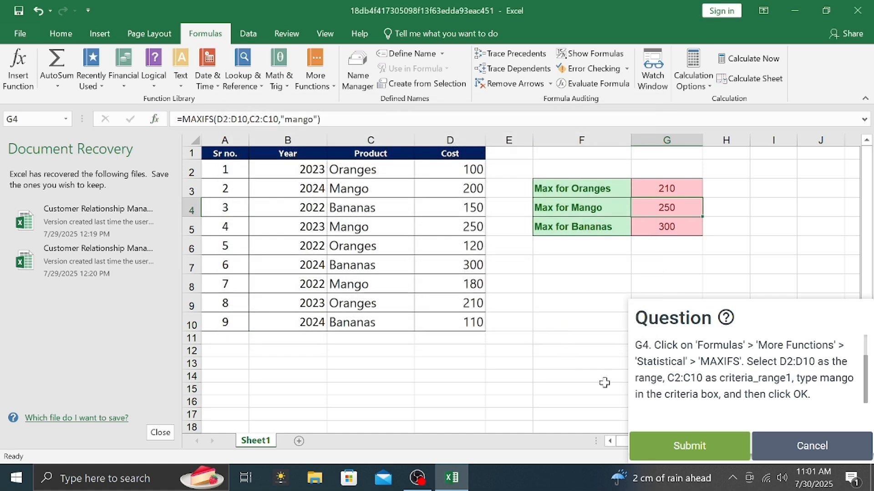
left_click(689, 446)
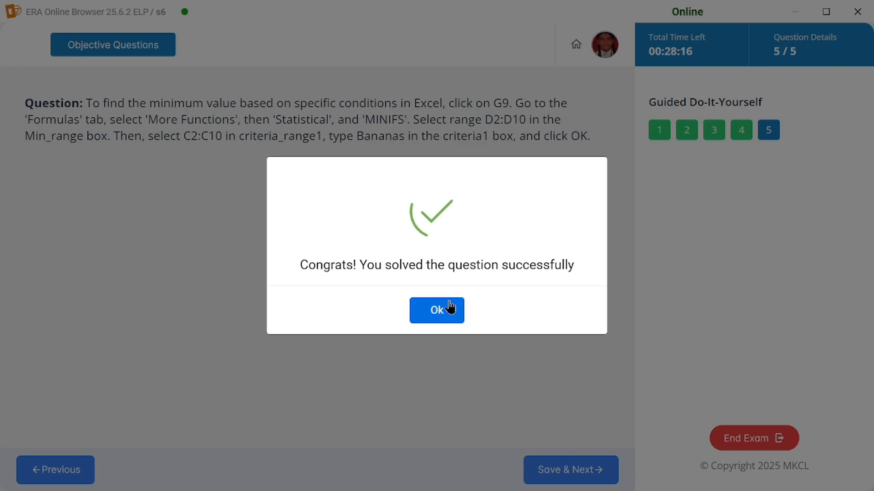
- Start the fifth Guided Do-It-Yourself question and insert the statistical function MINIFS in cell G9
left_click(449, 309)
left_click(333, 181)
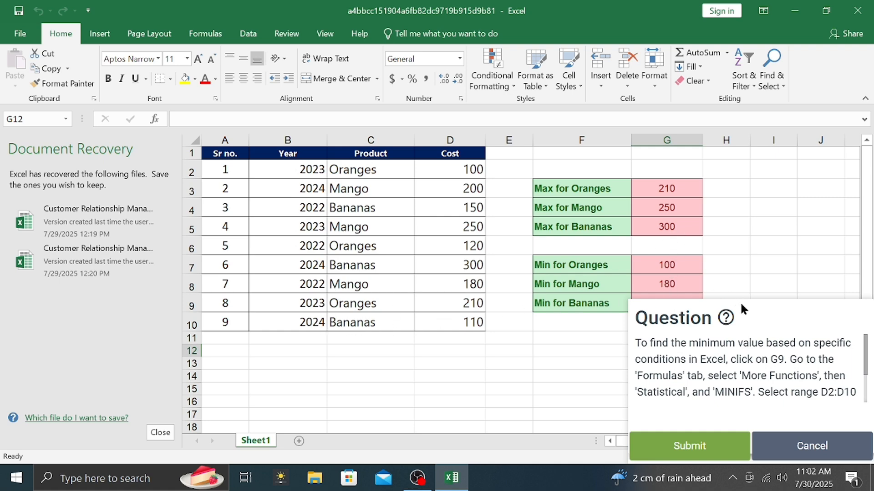
left_click_drag(754, 299, 648, 321)
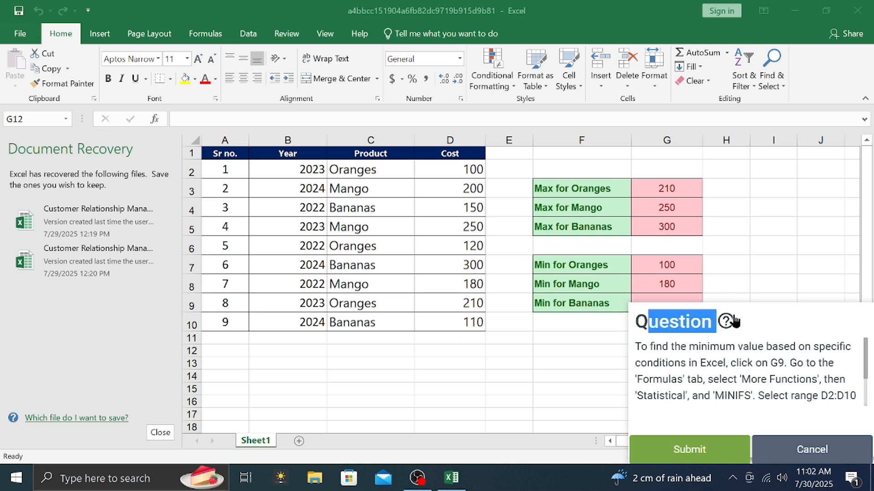
left_click_drag(794, 303, 798, 367)
left_click(667, 302)
left_click(667, 302)
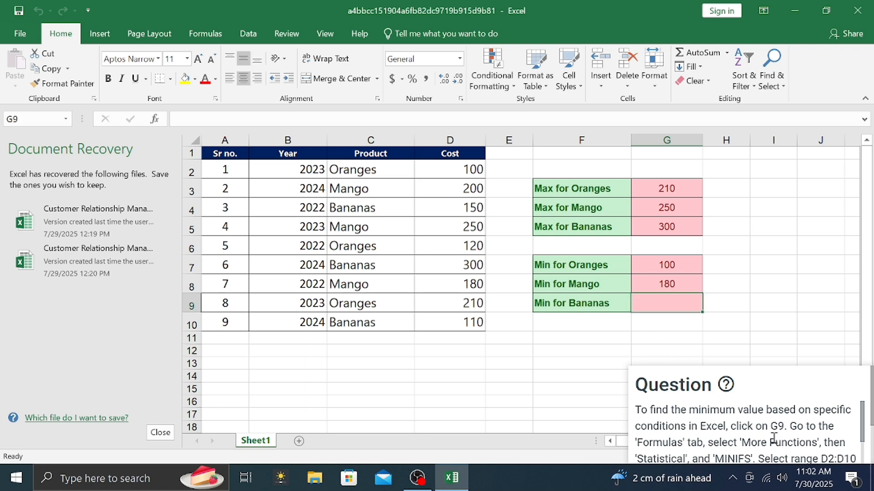
left_click(206, 33)
left_click(317, 82)
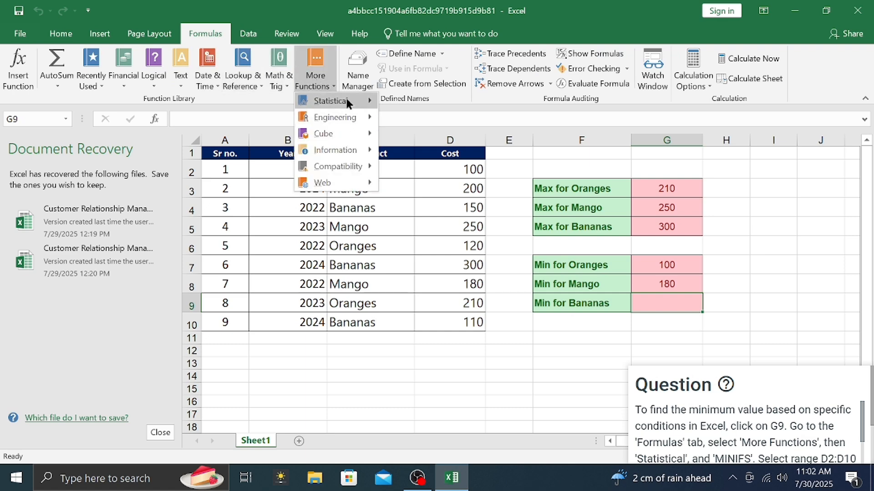
mouse_move(353, 96)
scroll(443, 131, "down", 6)
scroll(423, 326, "down", 9)
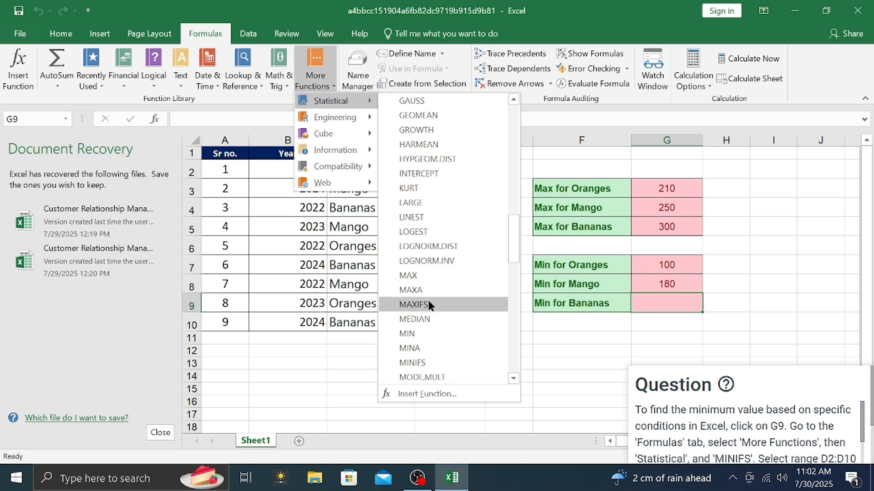
left_click(437, 360)
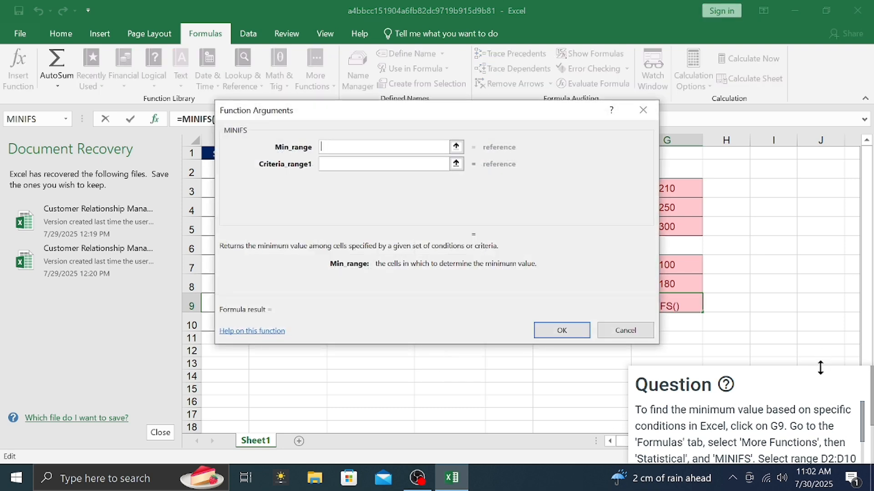
- Set the MINIFS Min_range to D2:D10 and Criteria_range1 to C2:C10
left_click_drag(819, 367, 818, 283)
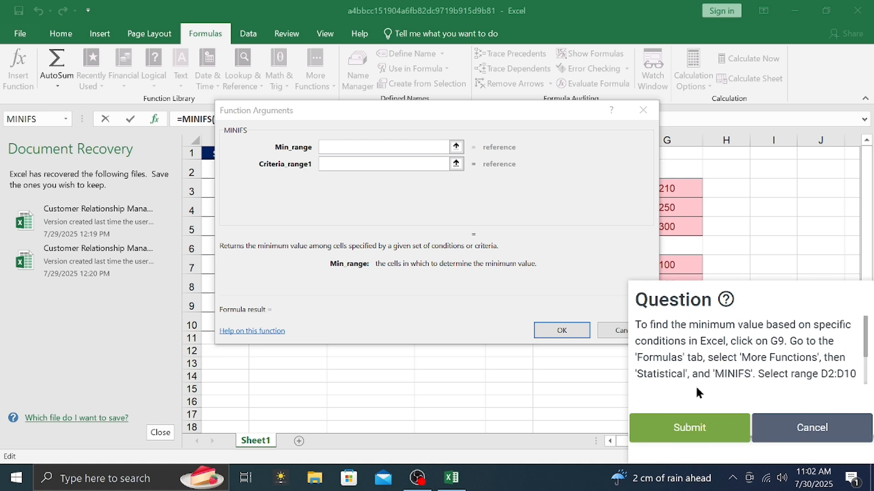
left_click(392, 147)
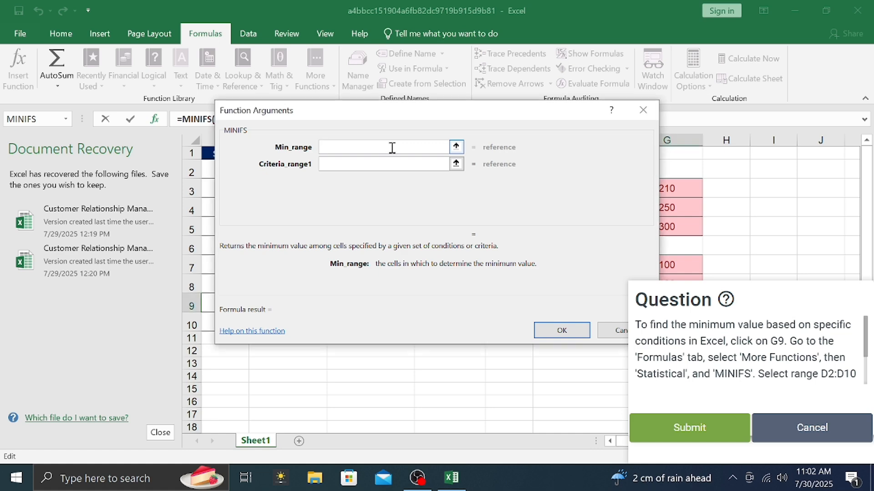
type("D")
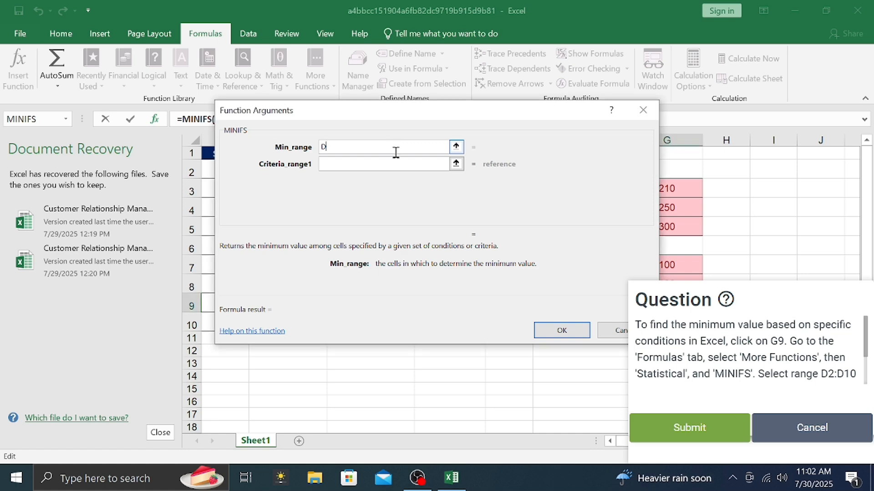
type("2:D10")
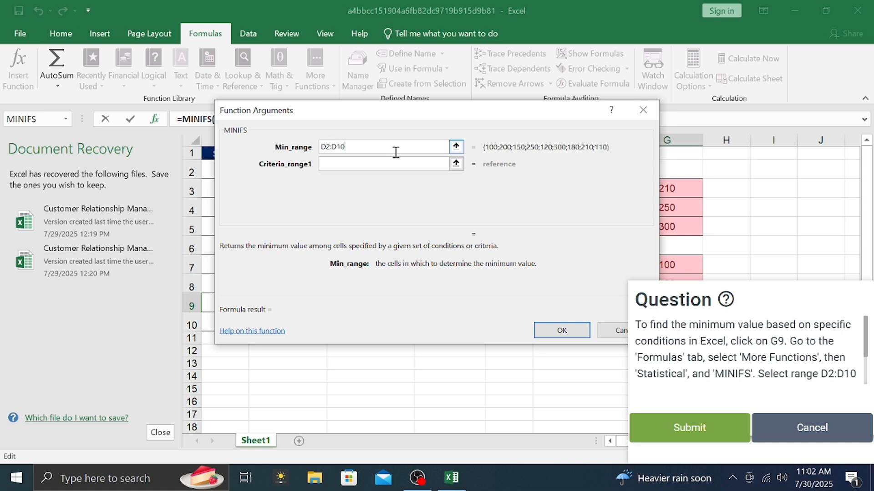
left_click(395, 164)
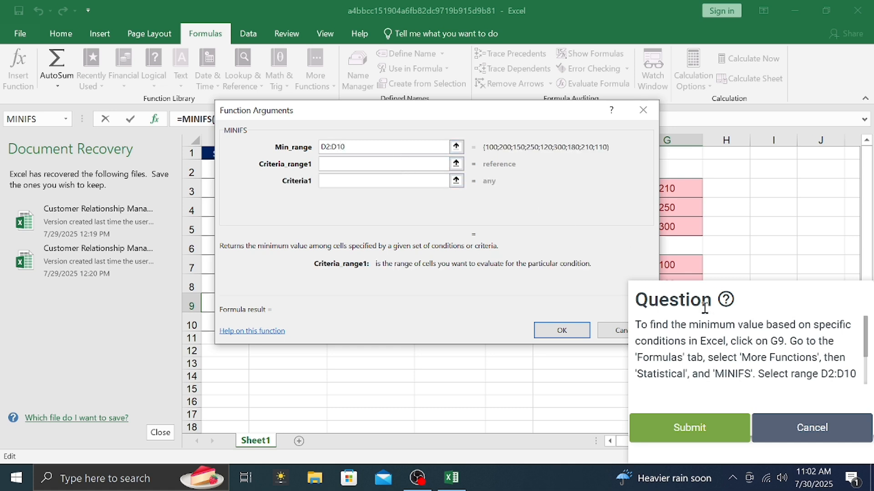
scroll(723, 340, "down", 2)
scroll(723, 340, "down", 1)
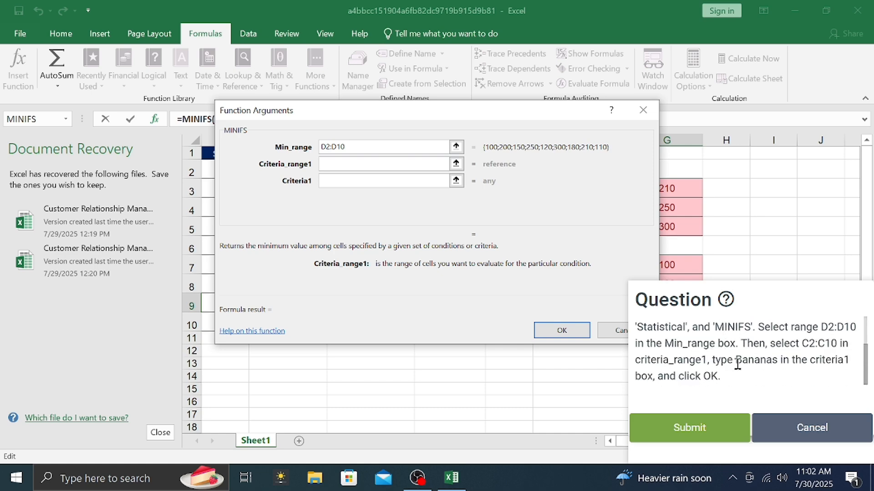
type("C2:C10")
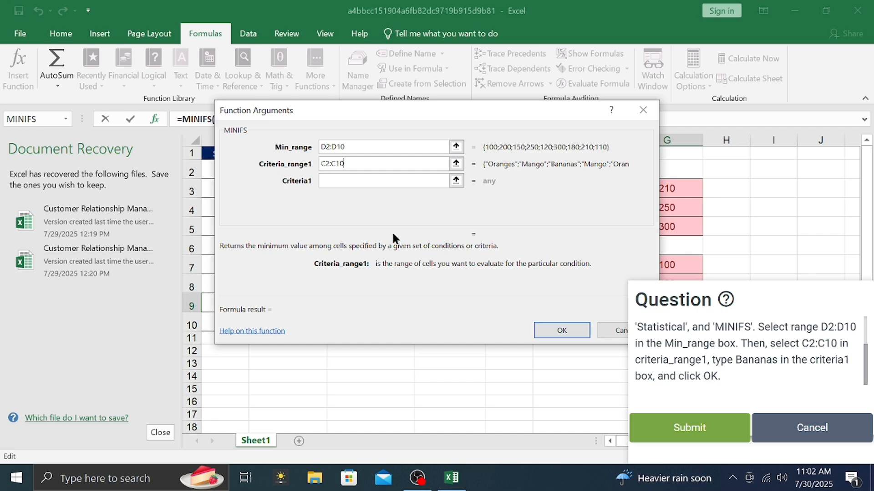
- Set the MINIFS Criteria1 to Bananas, apply the function, and submit the fifth question
left_click(379, 181)
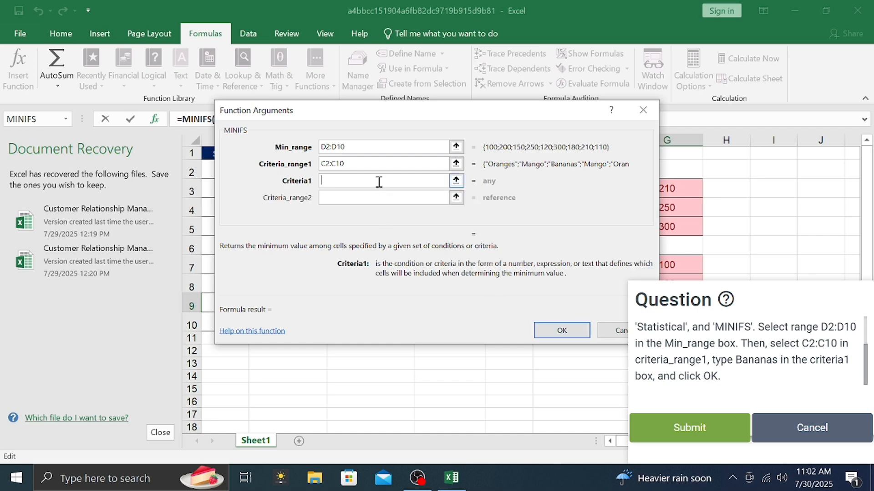
type("Bananas")
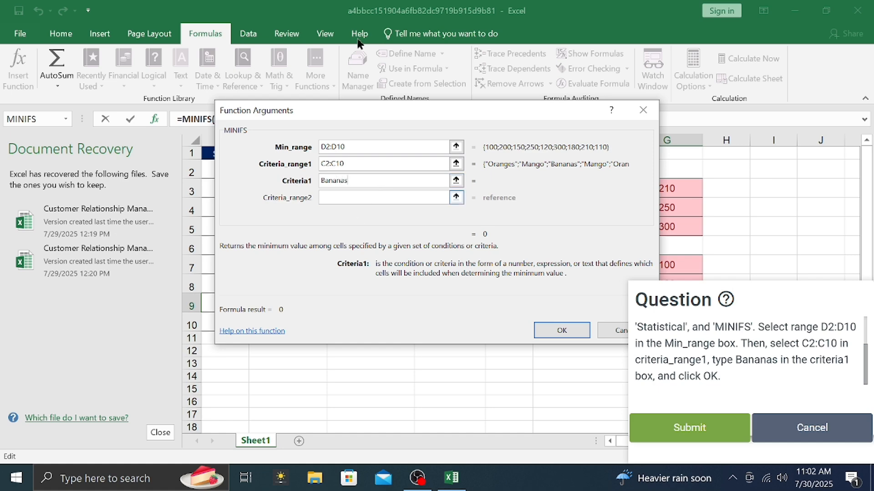
left_click(571, 331)
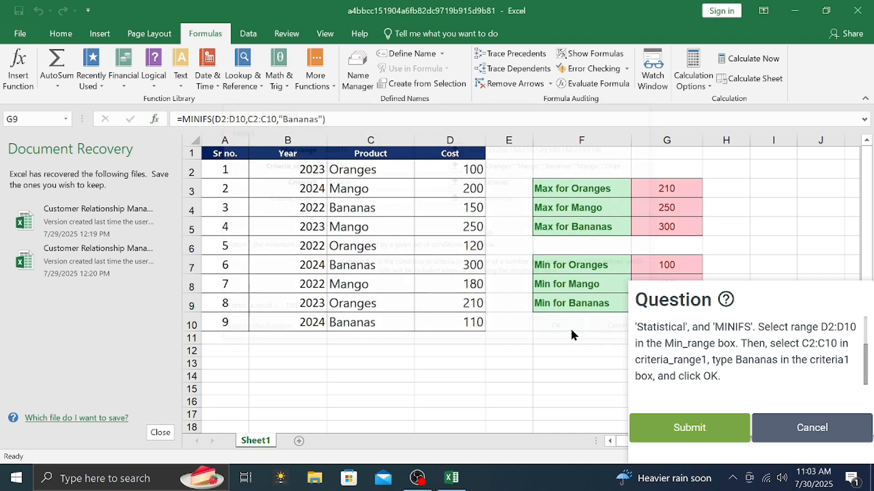
left_click(668, 422)
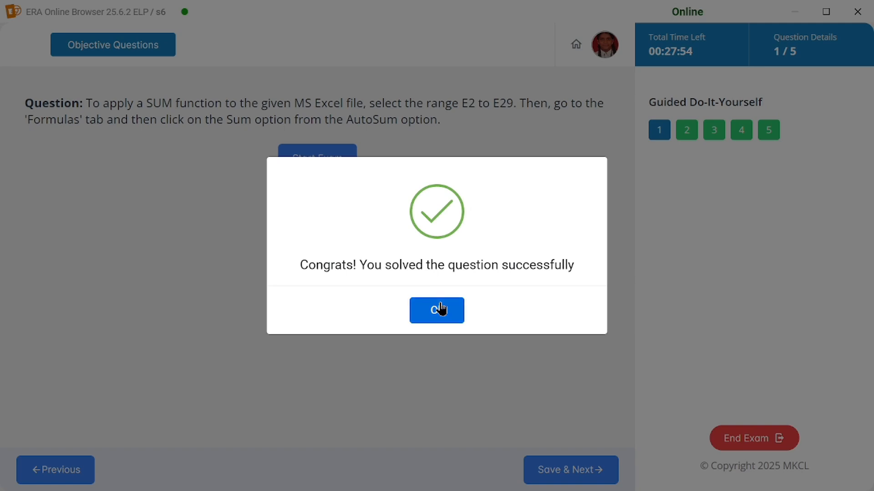
- Dismiss the success message and end the Guided Do-It-Yourself exam
left_click(437, 310)
left_click(727, 437)
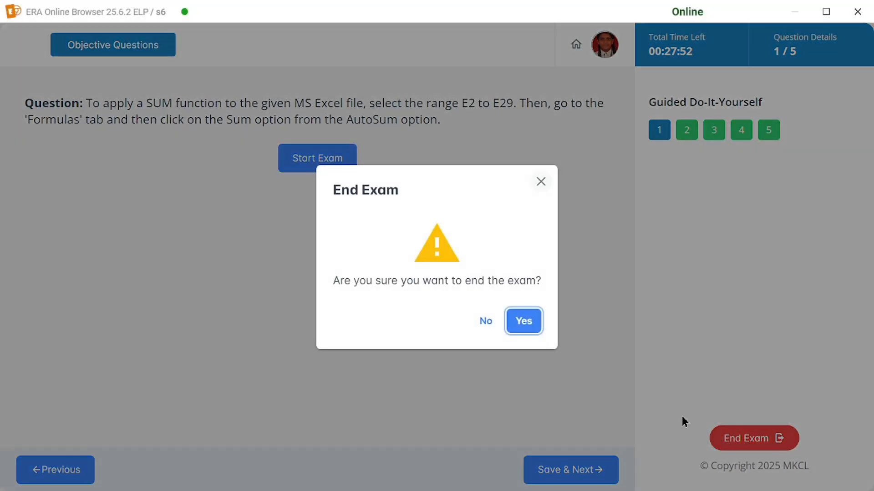